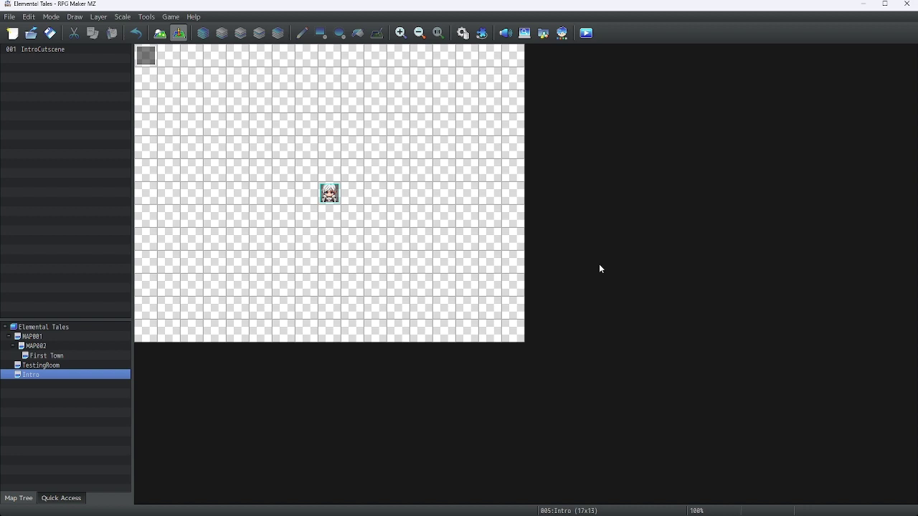
# Open the Database on its Skills page and scroll the skill list down to Basic Magic.
pyautogui.click(462, 33)
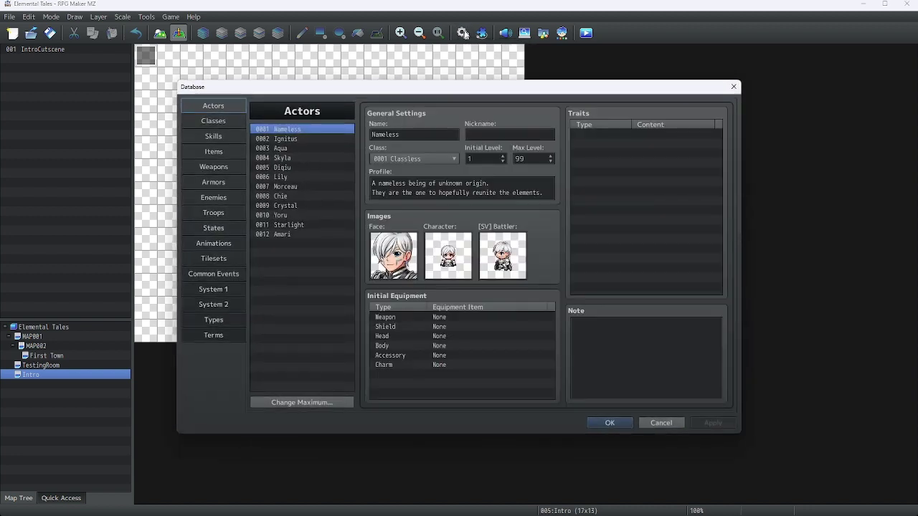
pyautogui.click(211, 135)
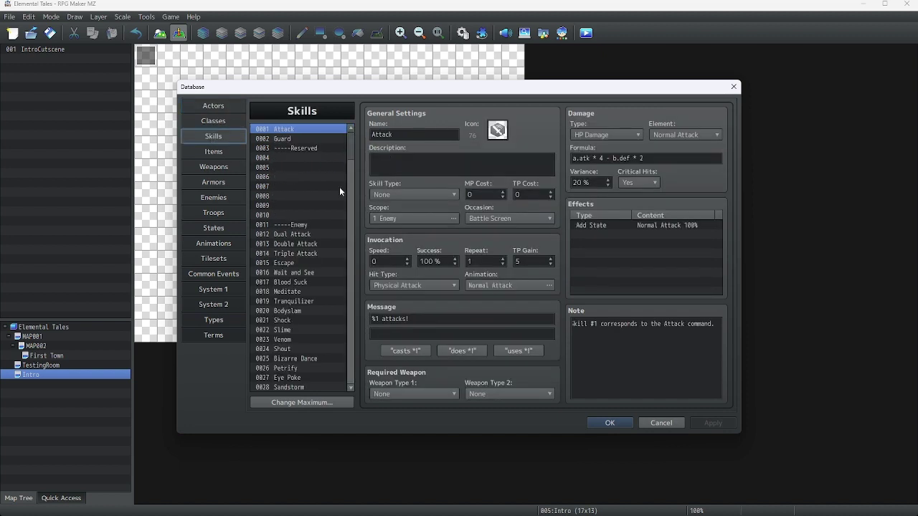
pyautogui.moveTo(351, 142); pyautogui.dragTo(320, 185)
# Select skill 0052 Heal, set its MP Cost to 5, and bring up its Scope settings.
pyautogui.click(300, 228)
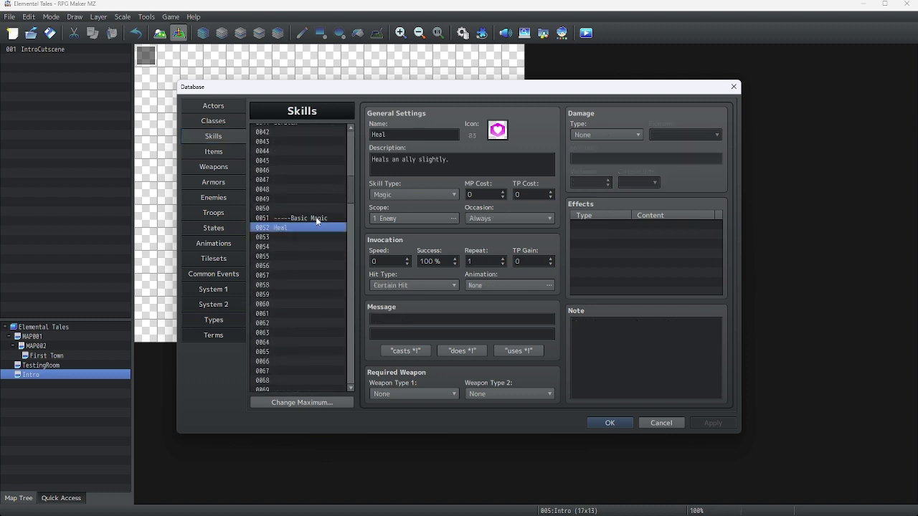
pyautogui.doubleClick(406, 135)
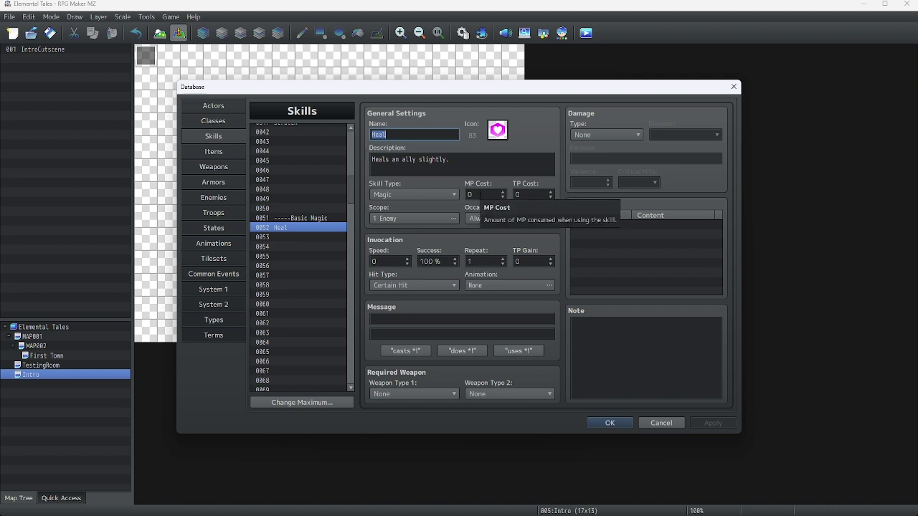
pyautogui.click(479, 195)
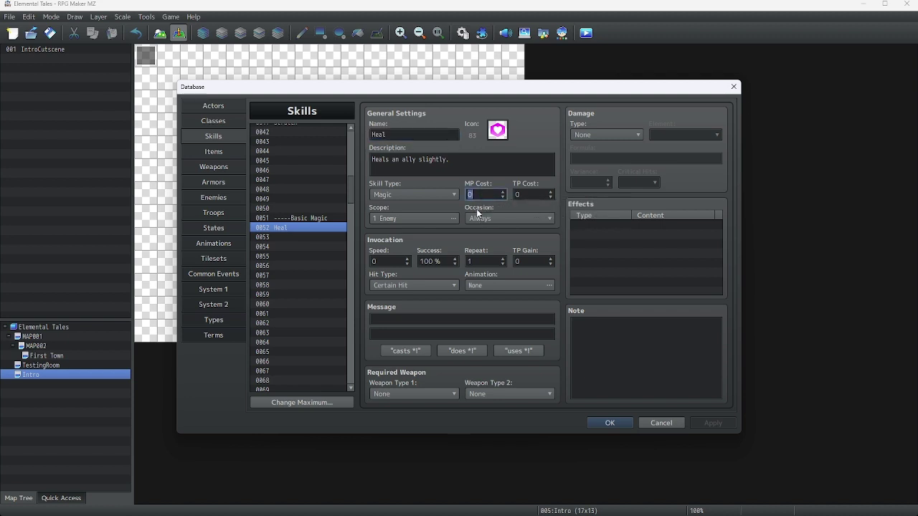
pyautogui.write('5')
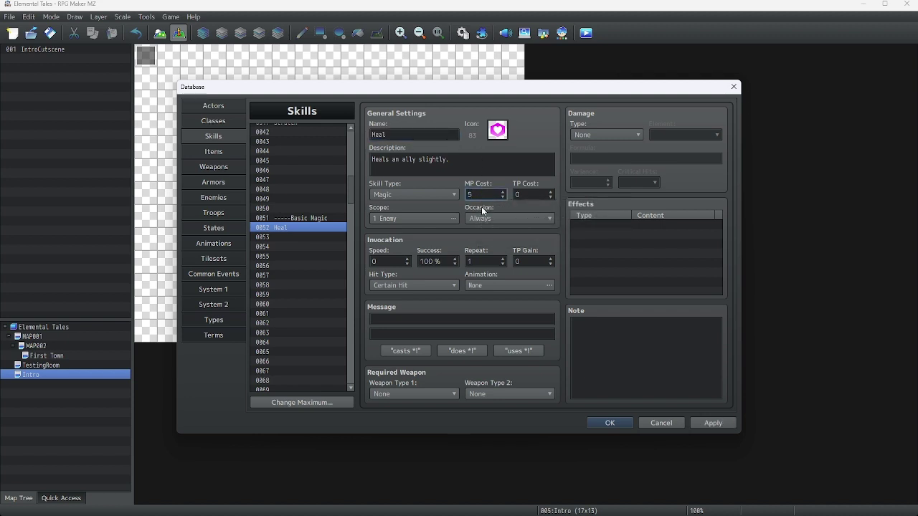
pyautogui.click(451, 215)
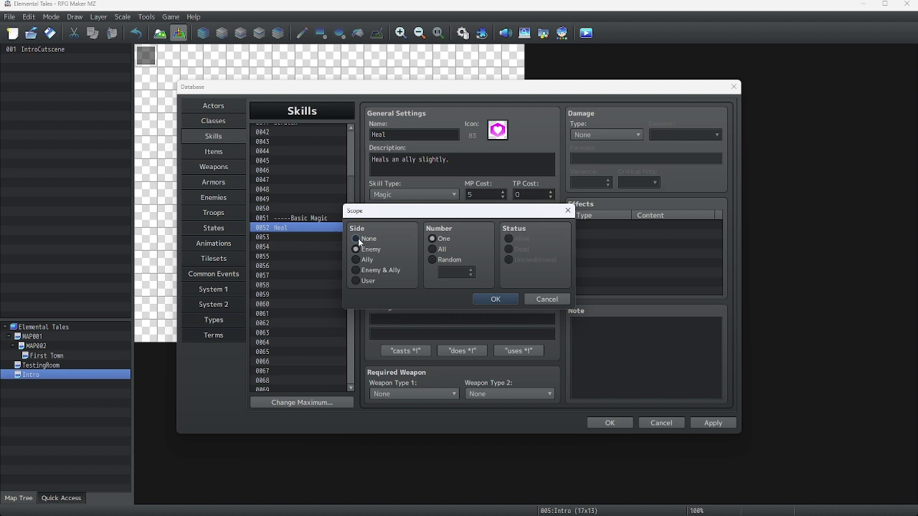
# Set Heal's scope to 1 Ally, keeping Skill Type as Magic and the description unchanged.
pyautogui.click(356, 260)
pyautogui.click(505, 299)
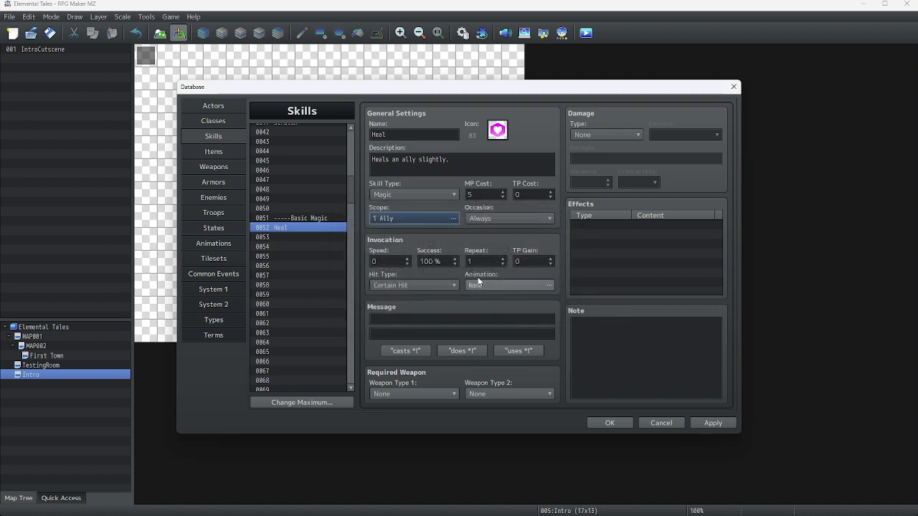
pyautogui.click(408, 190)
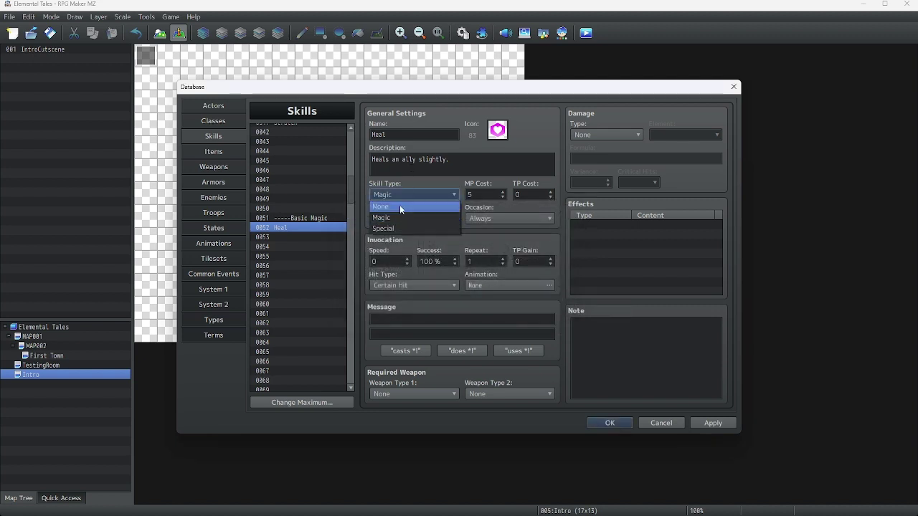
pyautogui.click(395, 218)
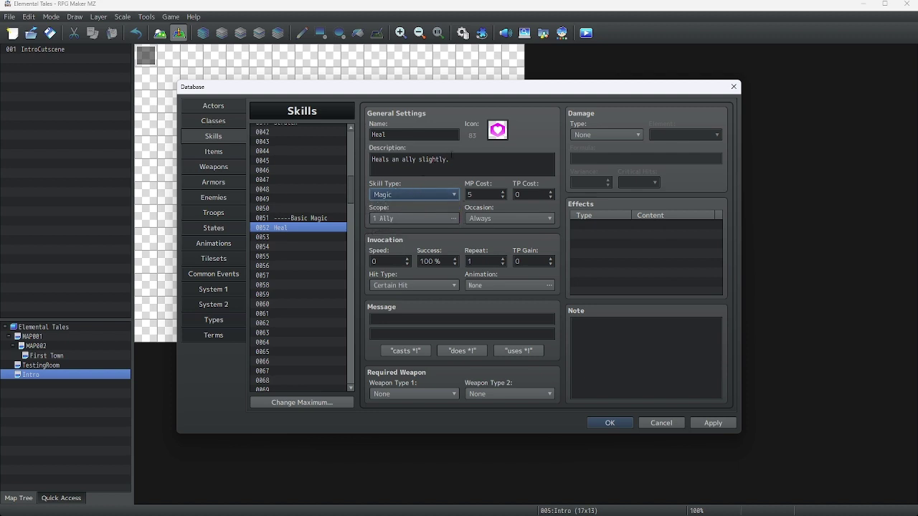
pyautogui.click(432, 195)
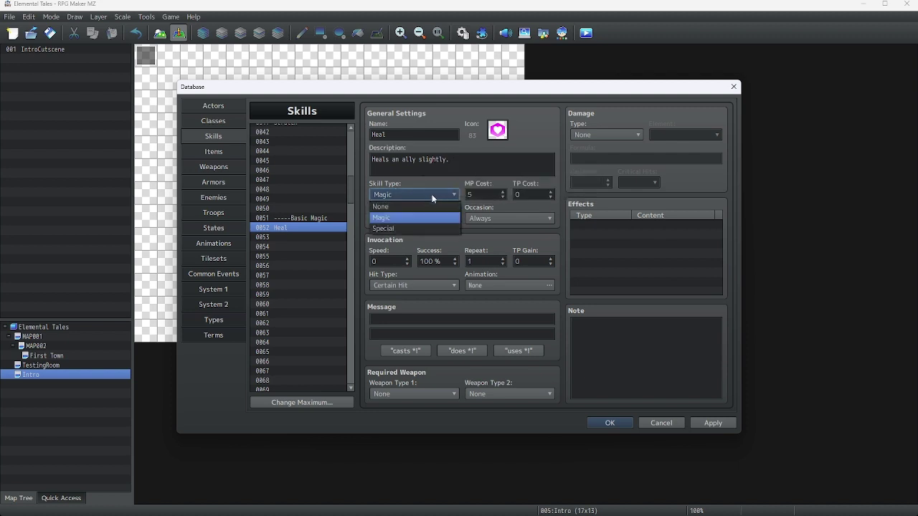
pyautogui.click(405, 218)
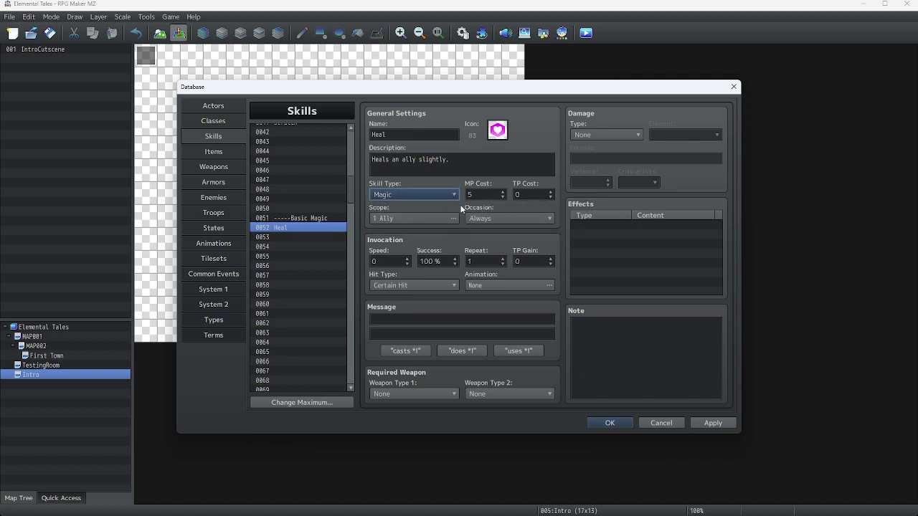
pyautogui.moveTo(450, 160); pyautogui.dragTo(358, 165)
pyautogui.click(488, 161)
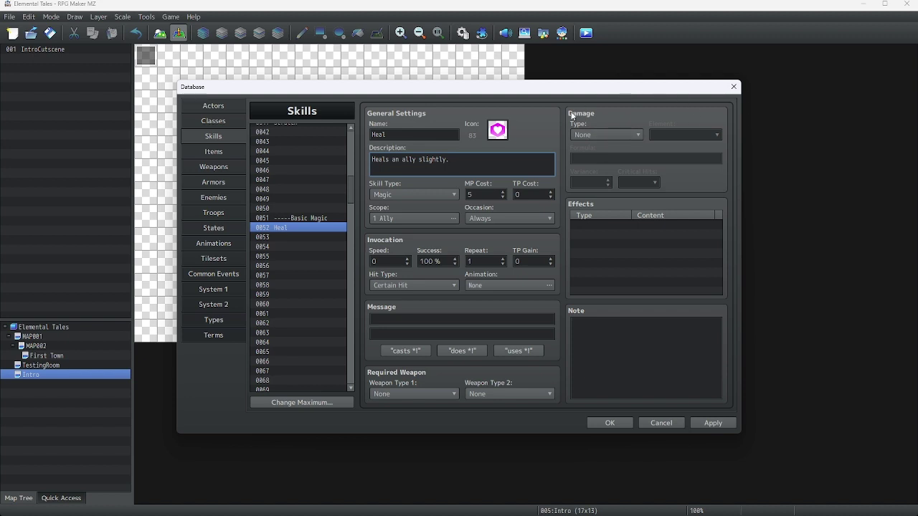
pyautogui.doubleClick(598, 220)
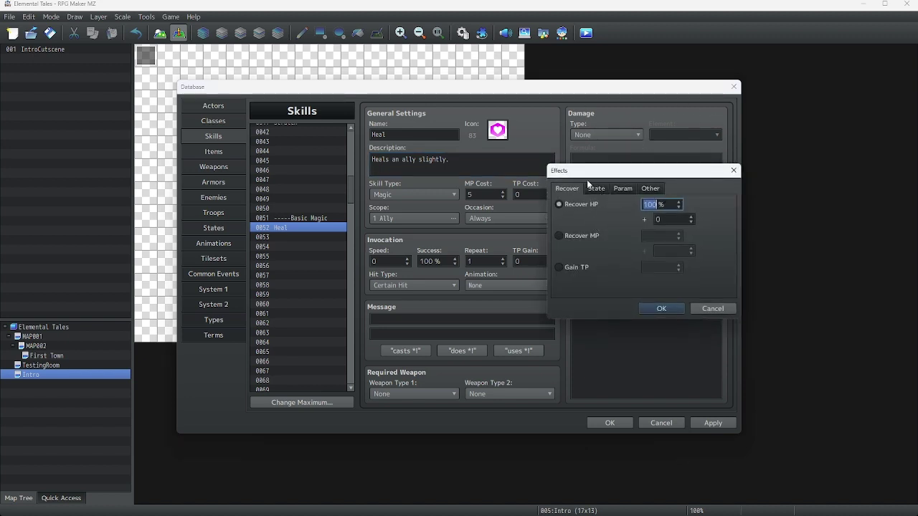
pyautogui.click(699, 307)
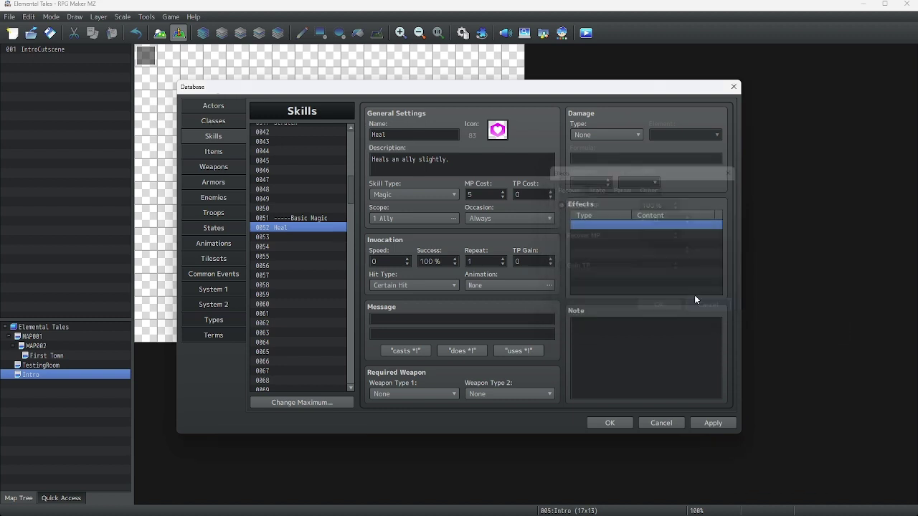
pyautogui.click(589, 132)
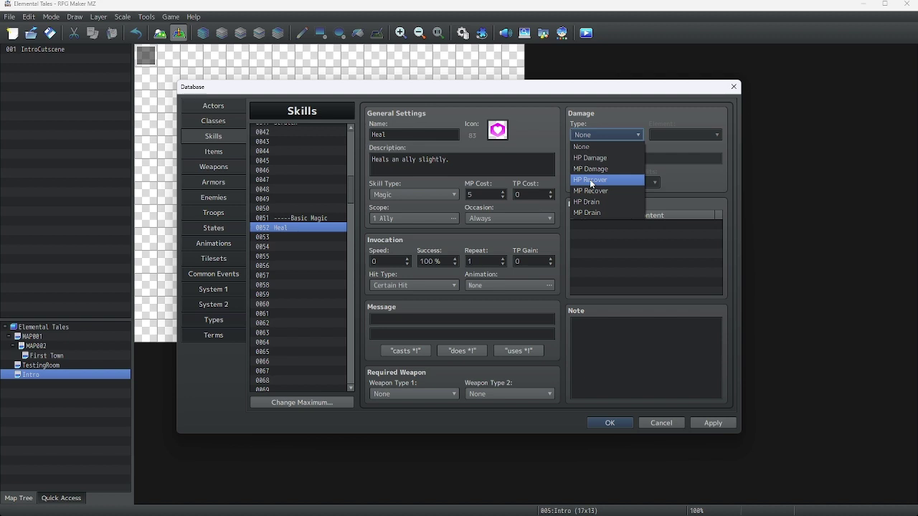
# Set Heal's Damage Type to HP Recover with the formula 400 + a.mat * 4.
pyautogui.click(589, 180)
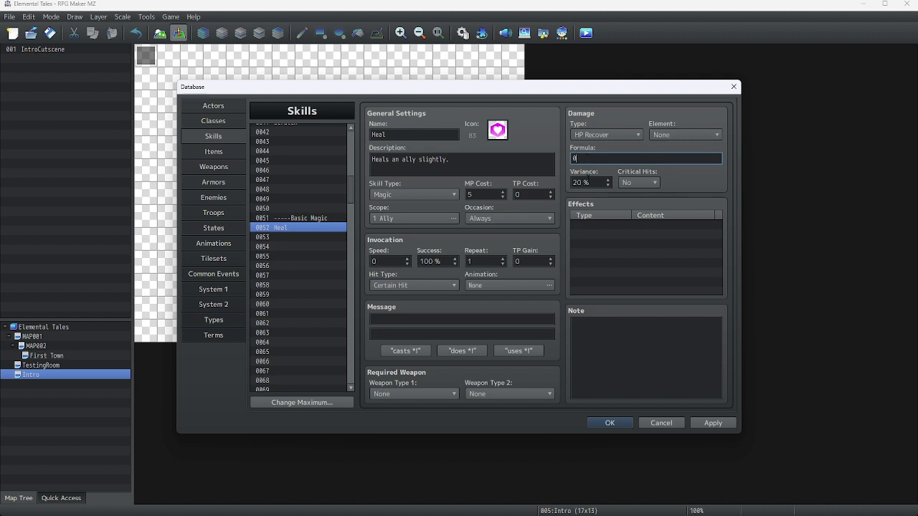
pyautogui.doubleClick(581, 163)
pyautogui.moveTo(586, 157)
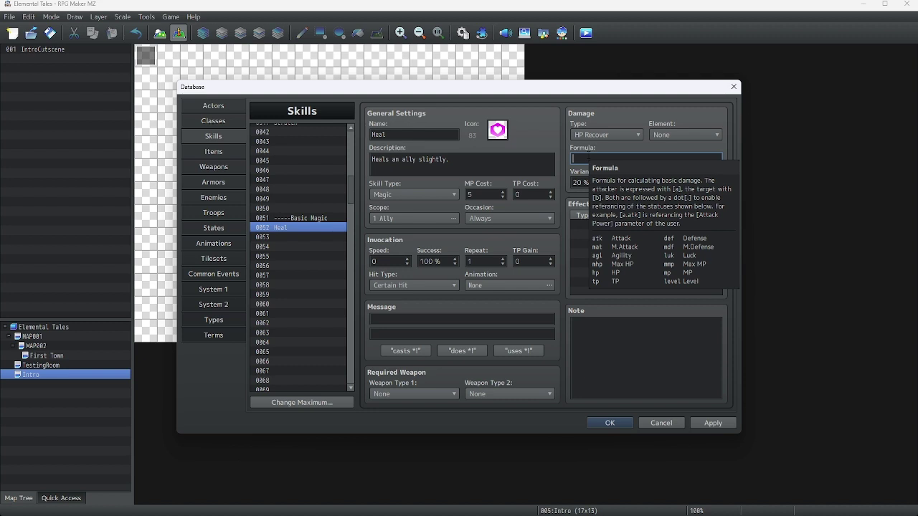
pyautogui.click(587, 157)
pyautogui.write('400')
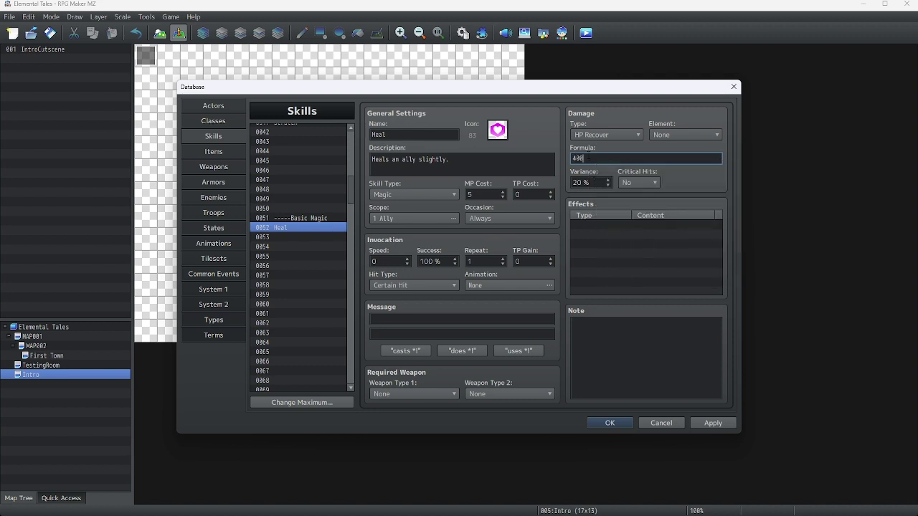
pyautogui.write(' + a.mat * 4')
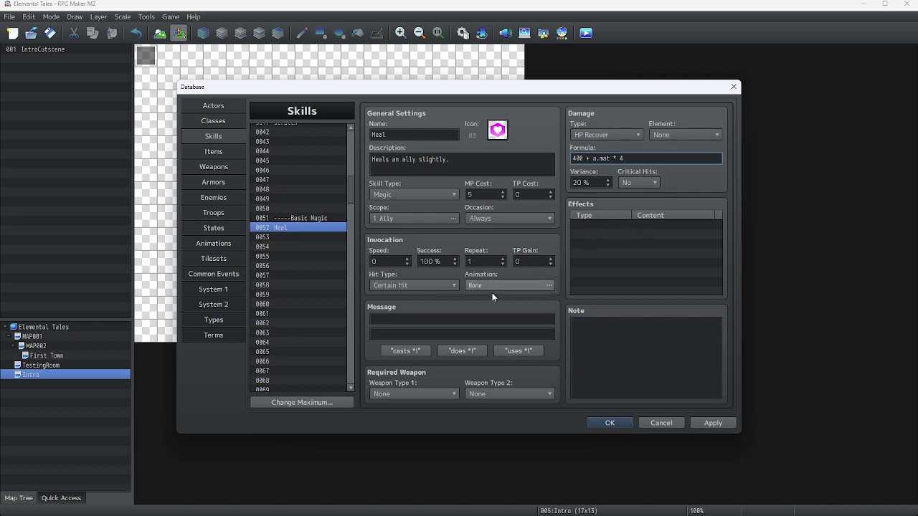
# Keep Hit Type as Certain Hit and give Heal the animation 0041 Heal One 1.
pyautogui.click(402, 285)
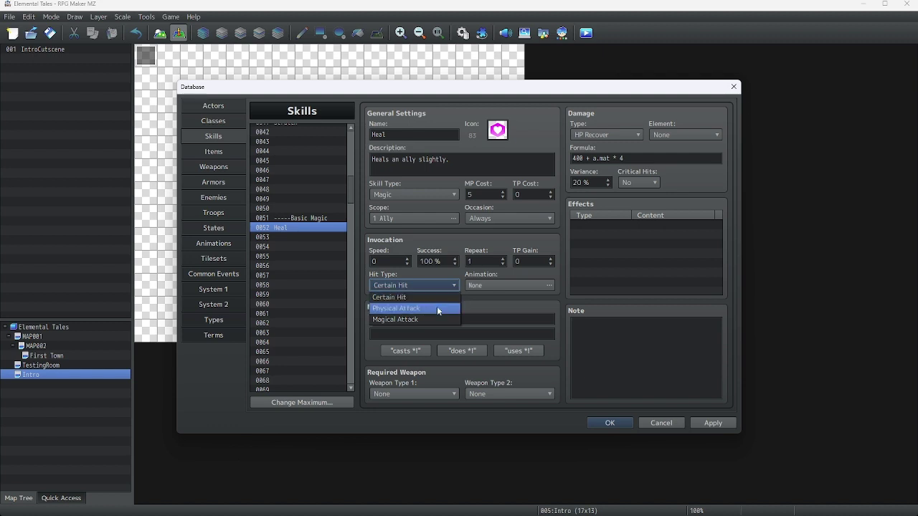
pyautogui.click(471, 300)
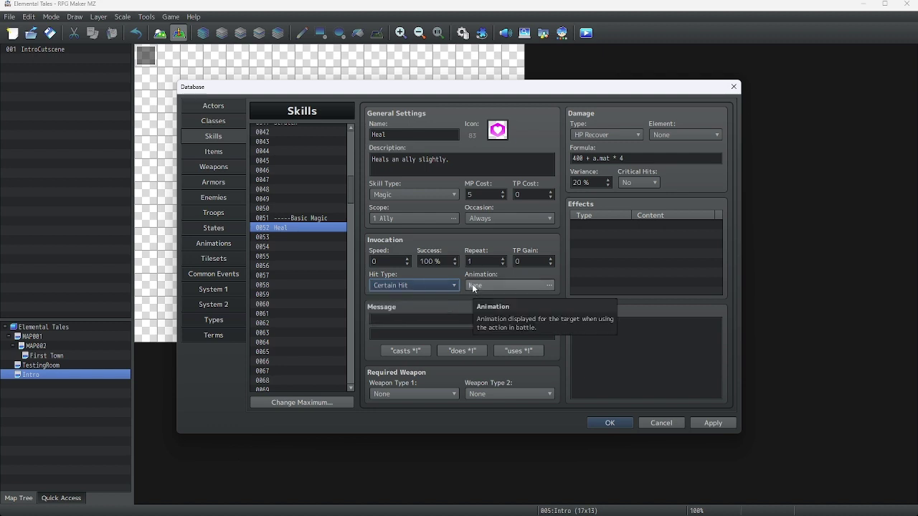
pyautogui.click(472, 286)
pyautogui.moveTo(386, 178); pyautogui.dragTo(383, 229)
pyautogui.click(325, 237)
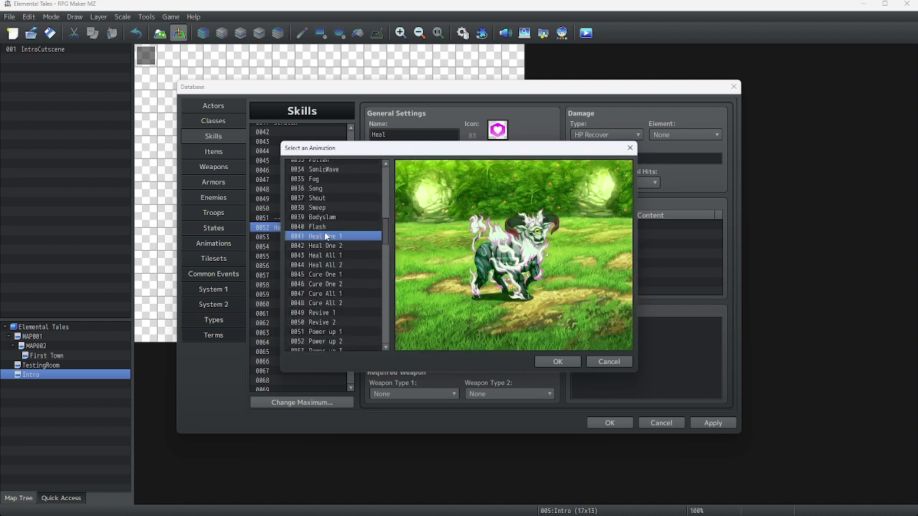
pyautogui.click(559, 362)
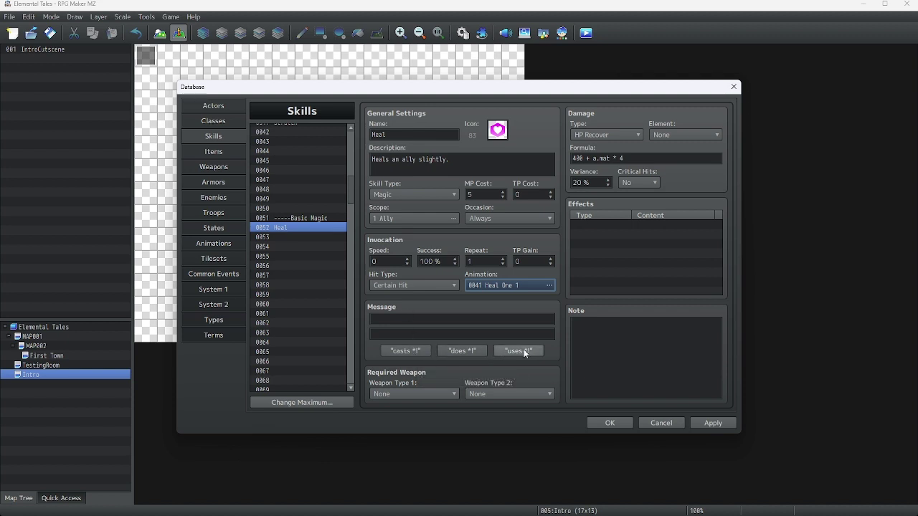
# Set Heal's battle message to '%1 casts %2!'.
pyautogui.click(407, 351)
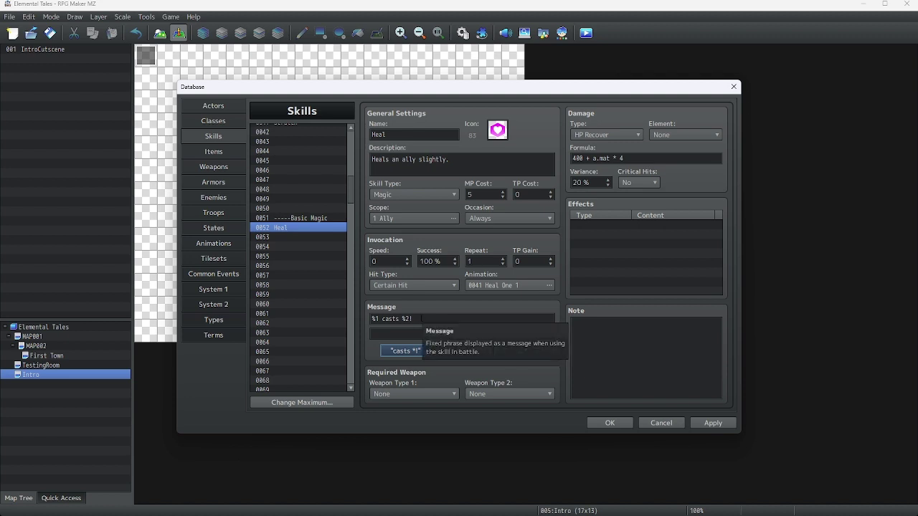
pyautogui.click(418, 319)
pyautogui.click(416, 319)
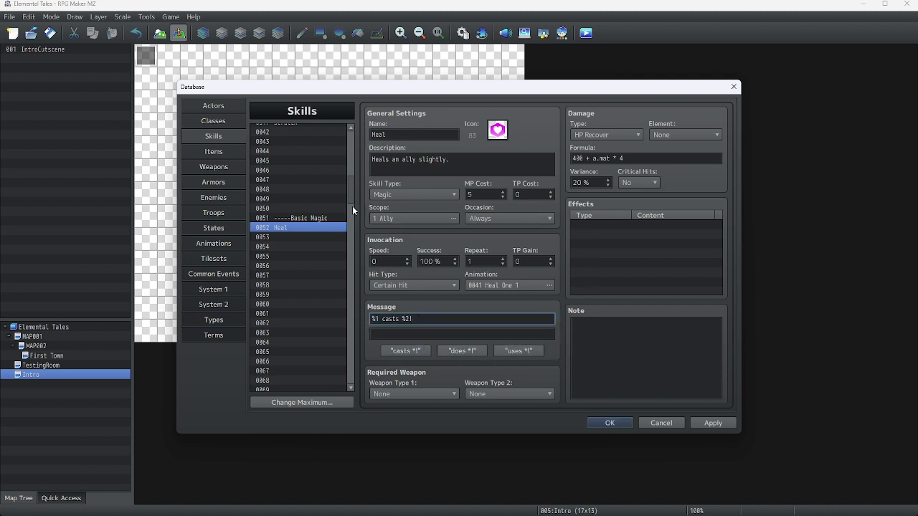
# Go to the Classes page of the Database and select the Classless class.
pyautogui.click(216, 106)
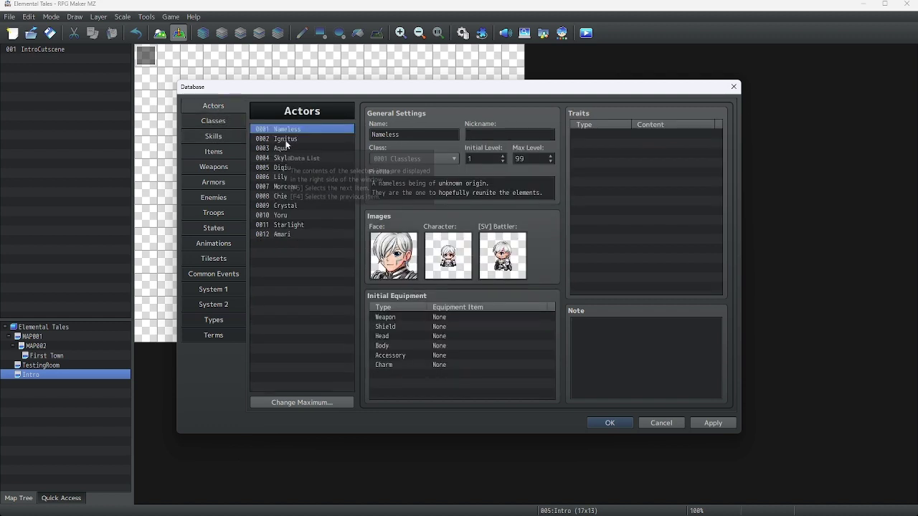
pyautogui.click(226, 122)
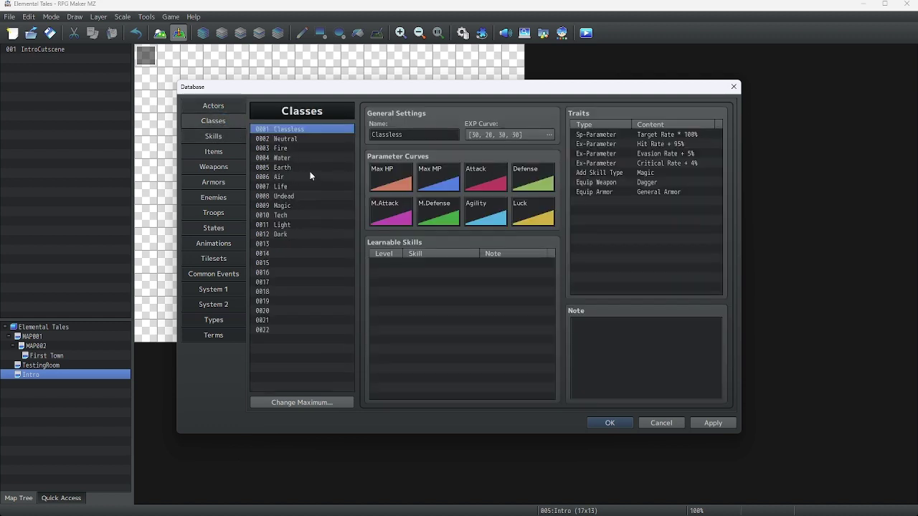
pyautogui.click(292, 245)
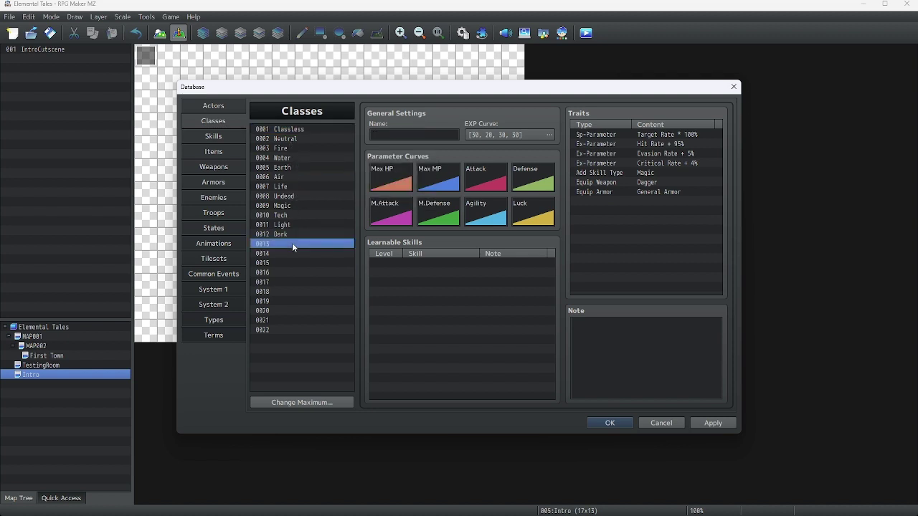
pyautogui.click(228, 110)
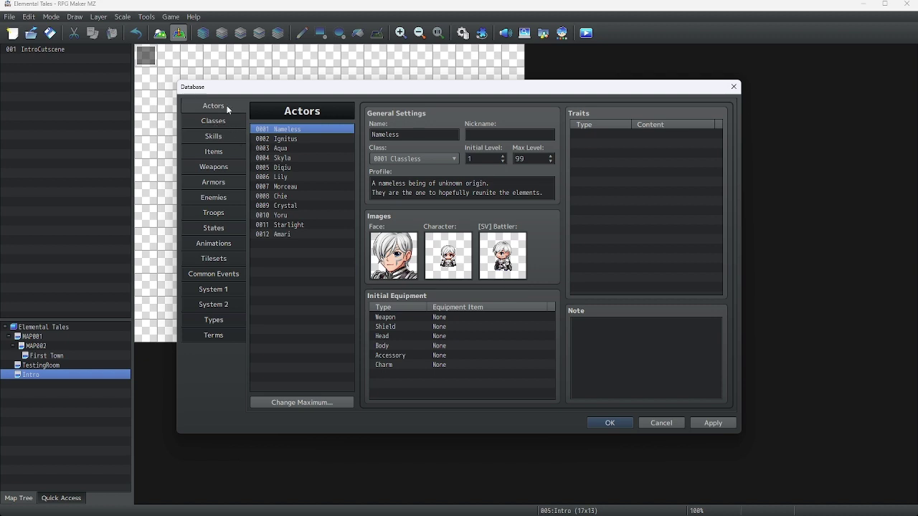
pyautogui.click(229, 122)
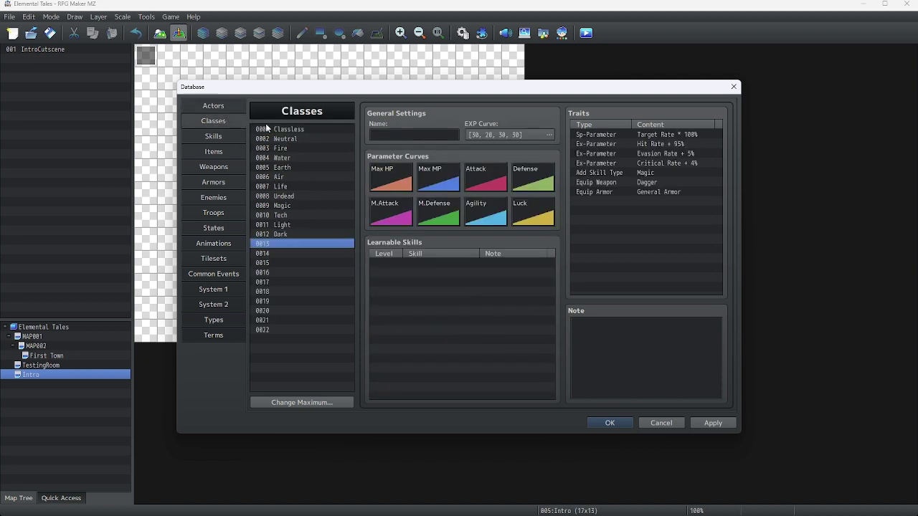
# Add skill 0052 Heal to Classless's learnable skills at level 1.
pyautogui.rightClick(410, 263)
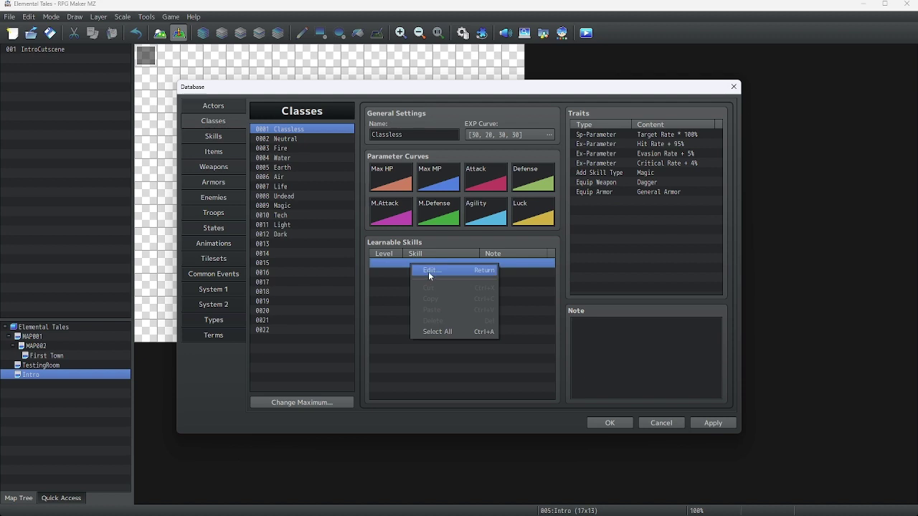
pyautogui.click(429, 273)
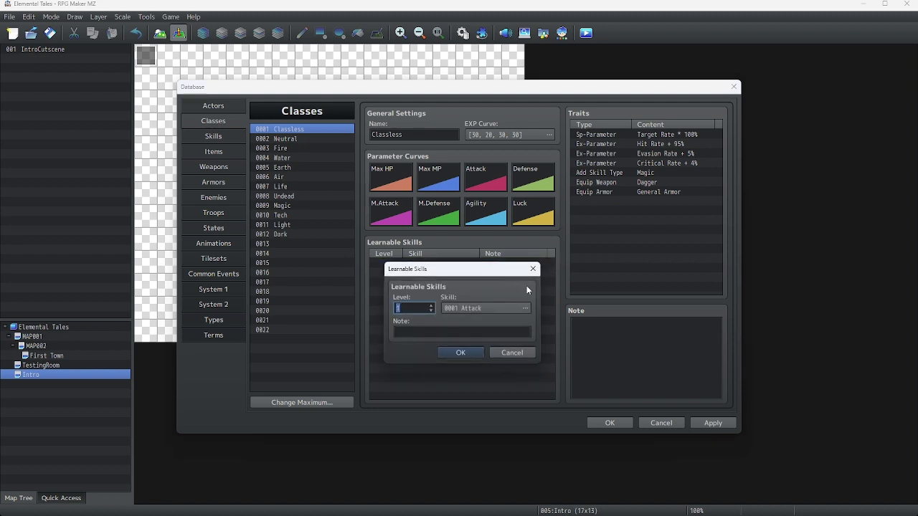
pyautogui.click(479, 307)
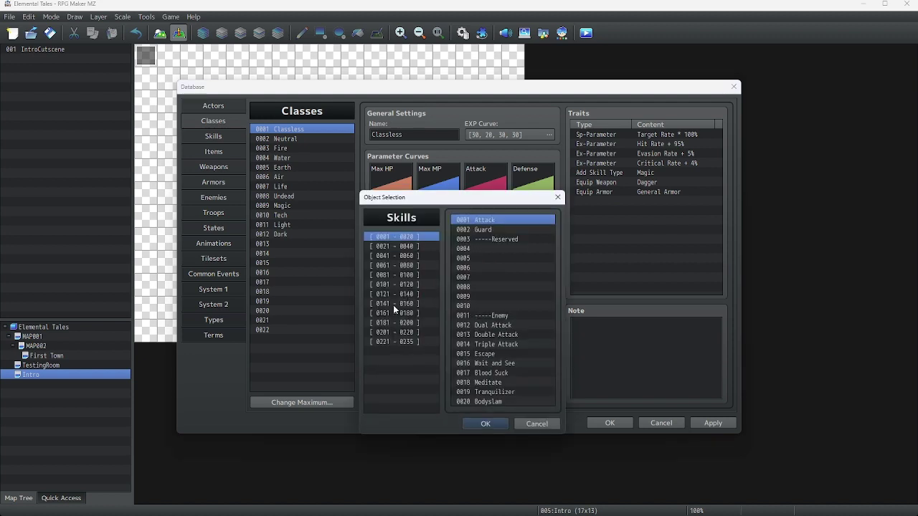
pyautogui.click(416, 312)
pyautogui.click(409, 288)
pyautogui.click(407, 274)
pyautogui.click(406, 265)
pyautogui.click(404, 257)
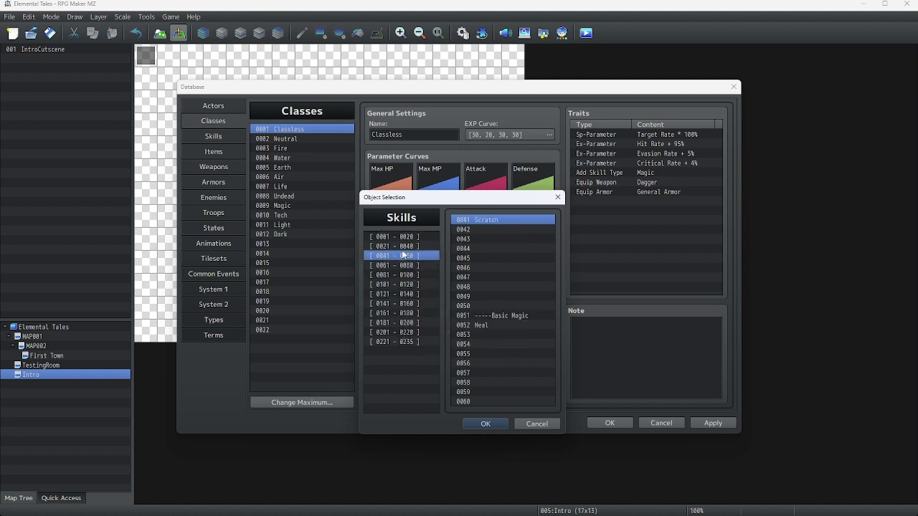
pyautogui.doubleClick(482, 326)
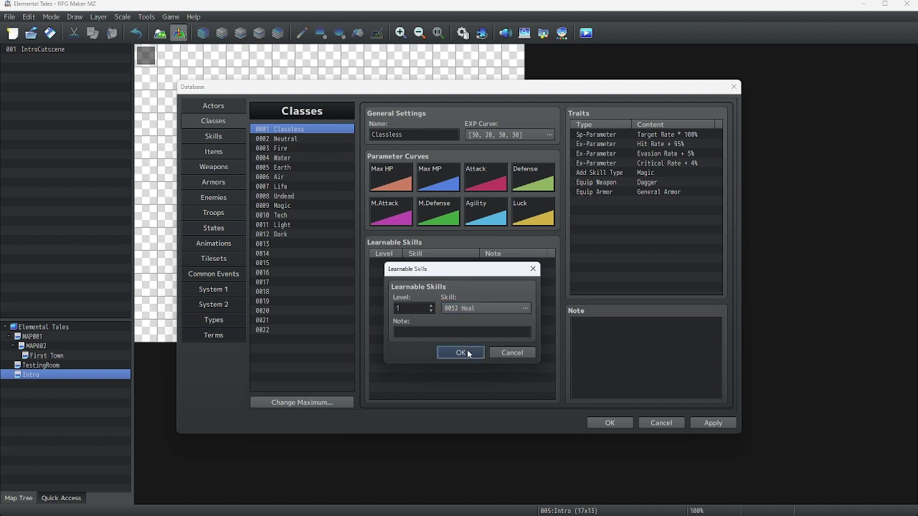
pyautogui.click(467, 352)
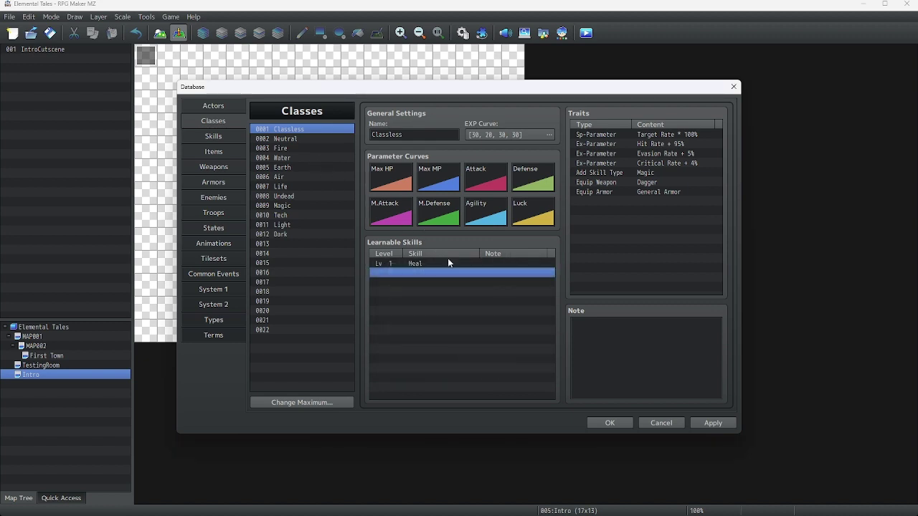
# Switch the Database to the Troops page.
pyautogui.click(210, 107)
pyautogui.click(236, 227)
pyautogui.click(227, 212)
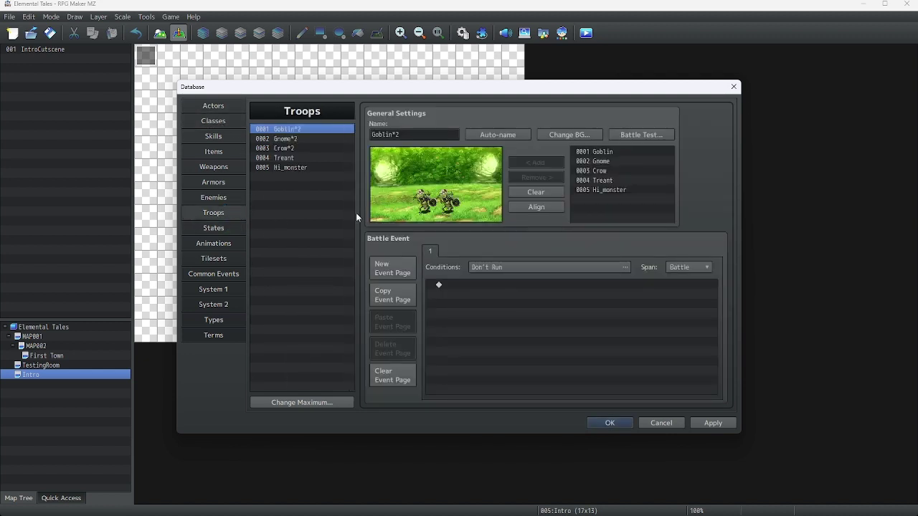
# Run a battle test against Goblin*2 with actors 1–4 and maximize the game window.
pyautogui.click(629, 138)
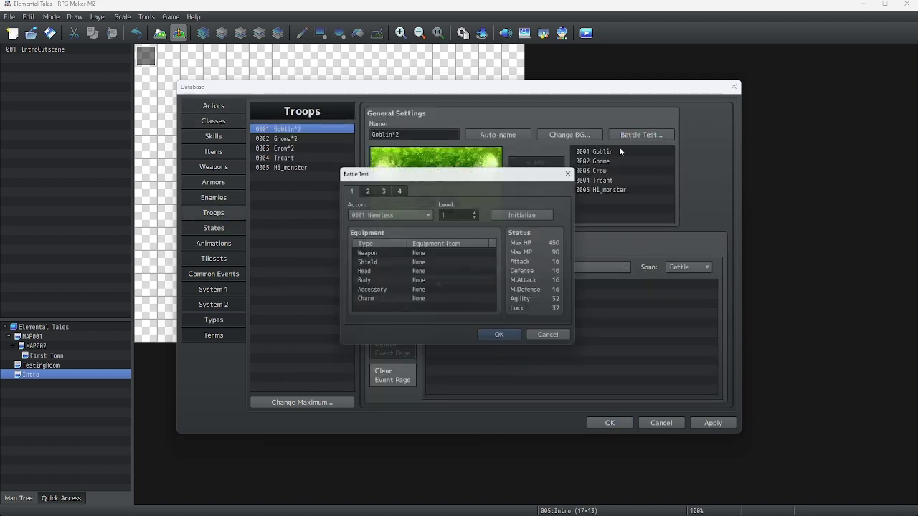
pyautogui.click(366, 188)
pyautogui.click(400, 187)
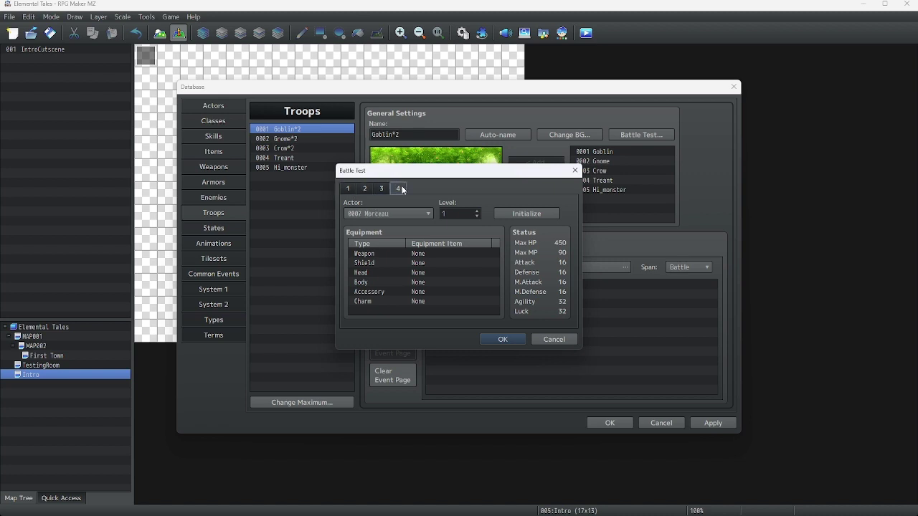
pyautogui.click(512, 338)
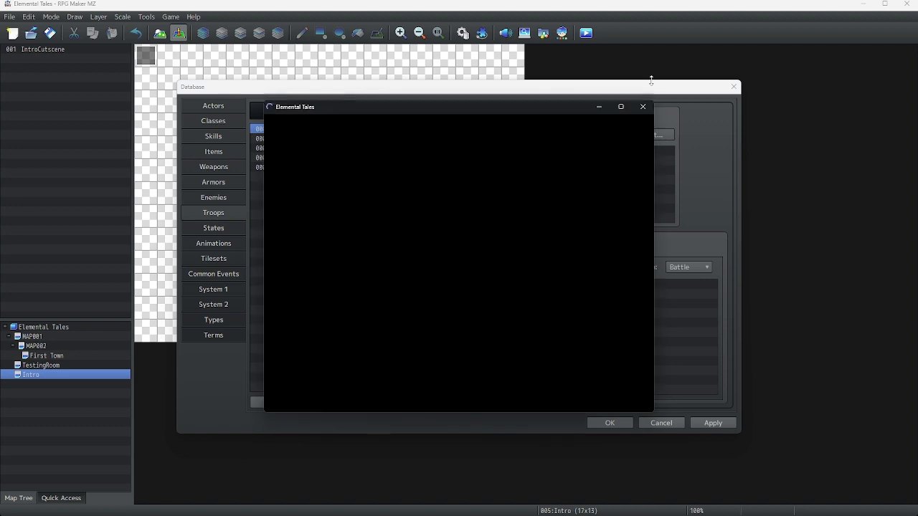
pyautogui.click(622, 106)
# Play the first turn by choosing Fight and attacking Goblin A.
pyautogui.click(545, 332)
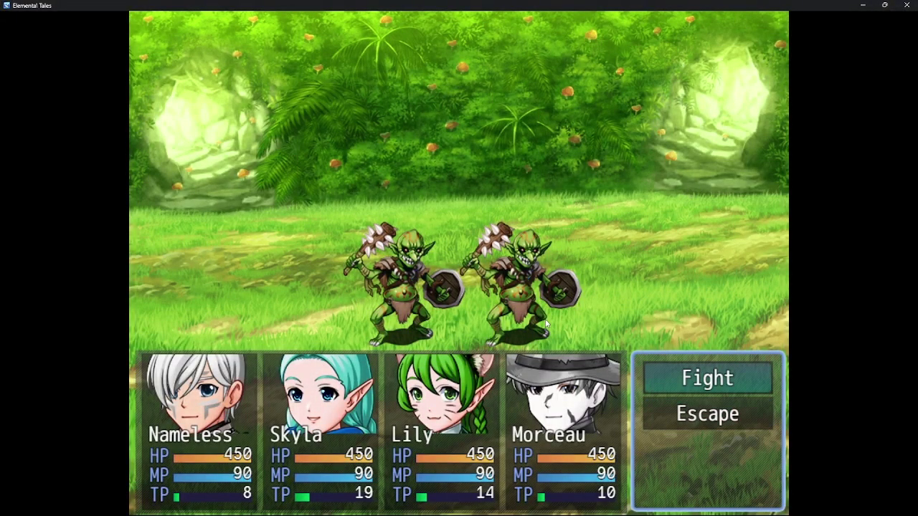
pyautogui.press('Return')
pyautogui.press('Down')
pyautogui.press('Down')
pyautogui.press('Up')
pyautogui.press('Up')
pyautogui.press('Down')
pyautogui.press('Up')
pyautogui.press('Return')
pyautogui.press('Escape')
pyautogui.press('Return')
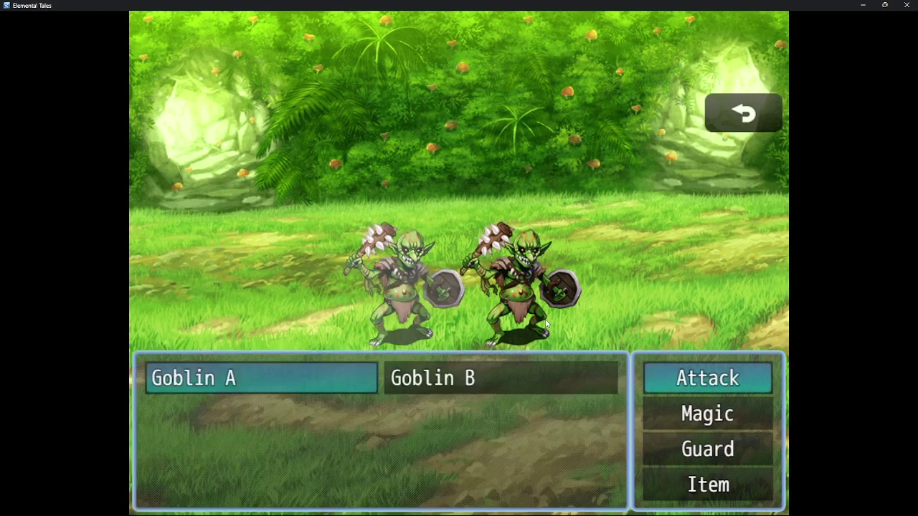
pyautogui.press('Return')
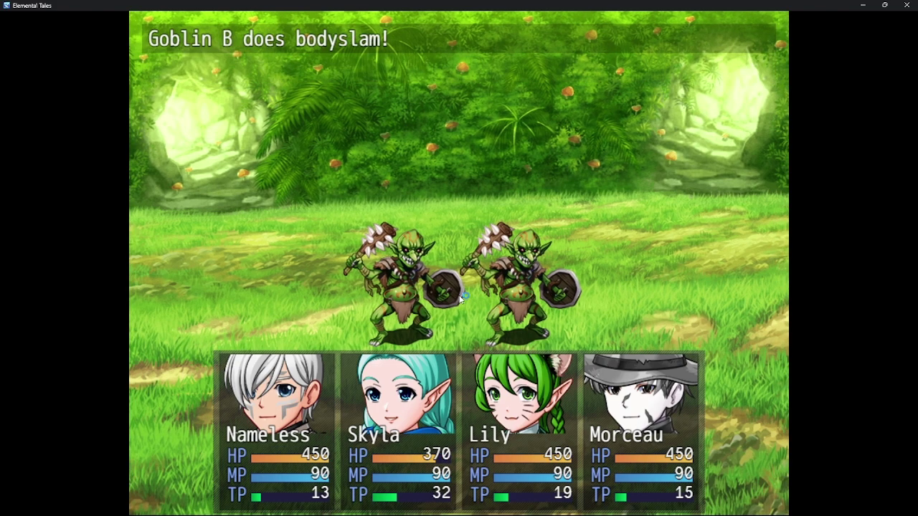
# On the next turn choose Fight > Magic to show Heal at 5 MP.
pyautogui.press('Return')
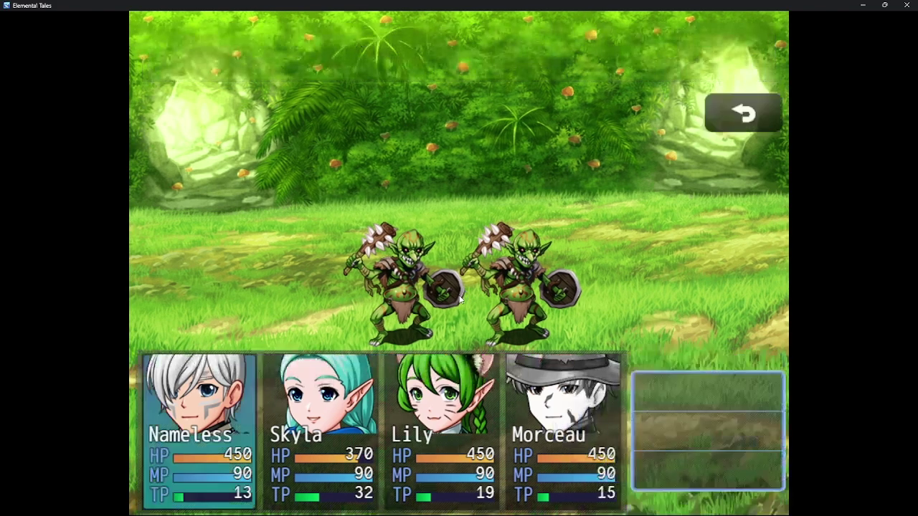
pyautogui.press('Down')
pyautogui.press('Return')
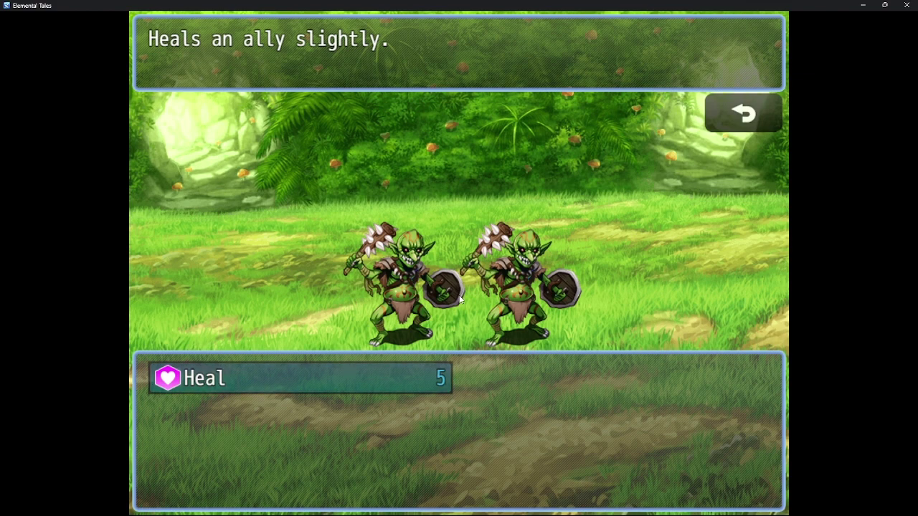
# Cast Heal on the wounded party member Skyla.
pyautogui.press('Return')
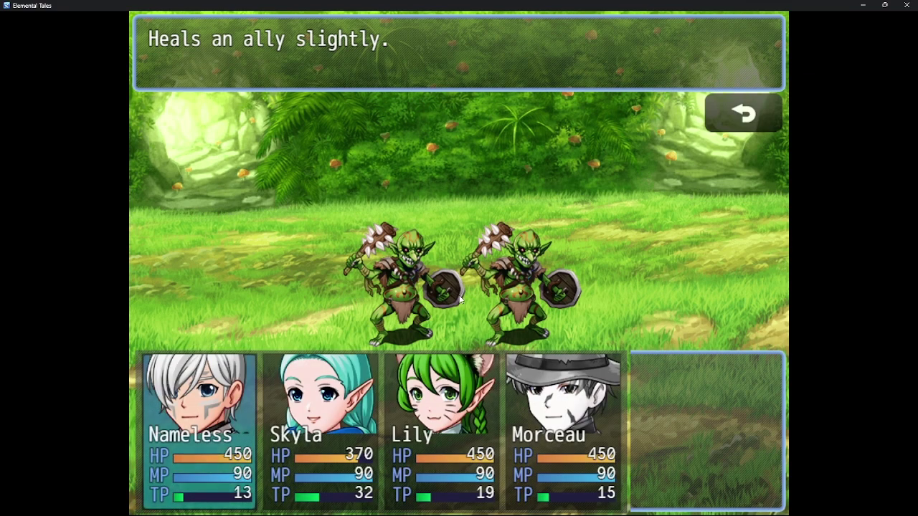
pyautogui.press('Right')
pyautogui.press('Return')
# Browse the party's item list in battle without using any item.
pyautogui.press('Down')
pyautogui.press('Up')
pyautogui.press('Down')
pyautogui.press('Up')
pyautogui.press('Up')
pyautogui.press('Down')
pyautogui.press('Up')
pyautogui.press('Up')
pyautogui.press('Up')
pyautogui.press('Up')
pyautogui.press('Up')
pyautogui.press('Return')
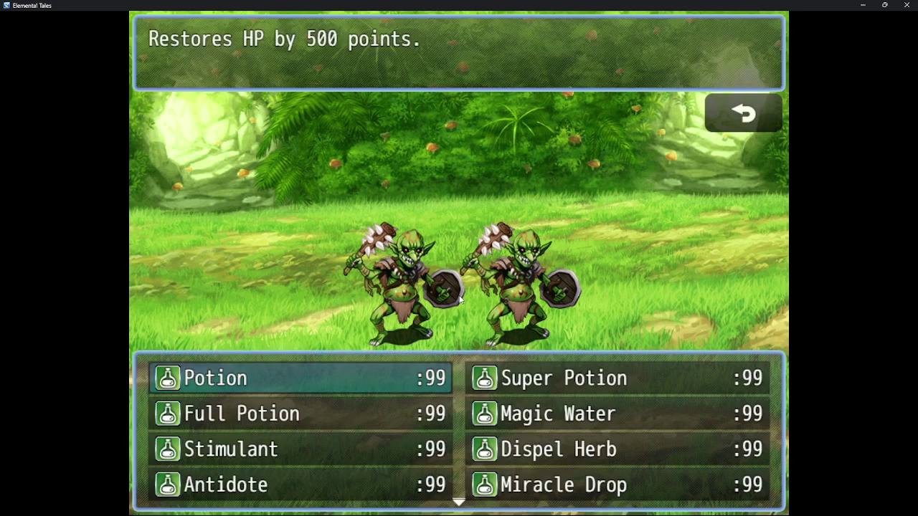
pyautogui.press('Escape')
pyautogui.press('Up')
pyautogui.press('Up')
pyautogui.press('Down')
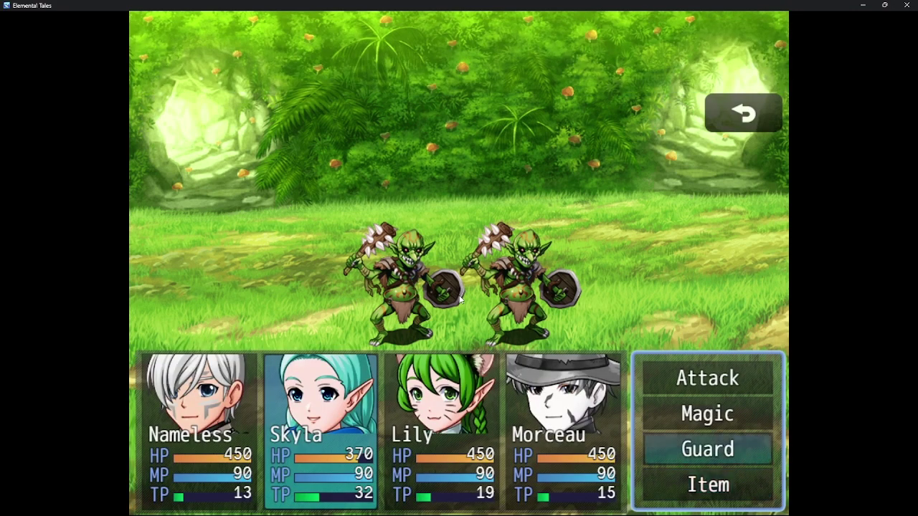
pyautogui.press('Down')
pyautogui.press('Return')
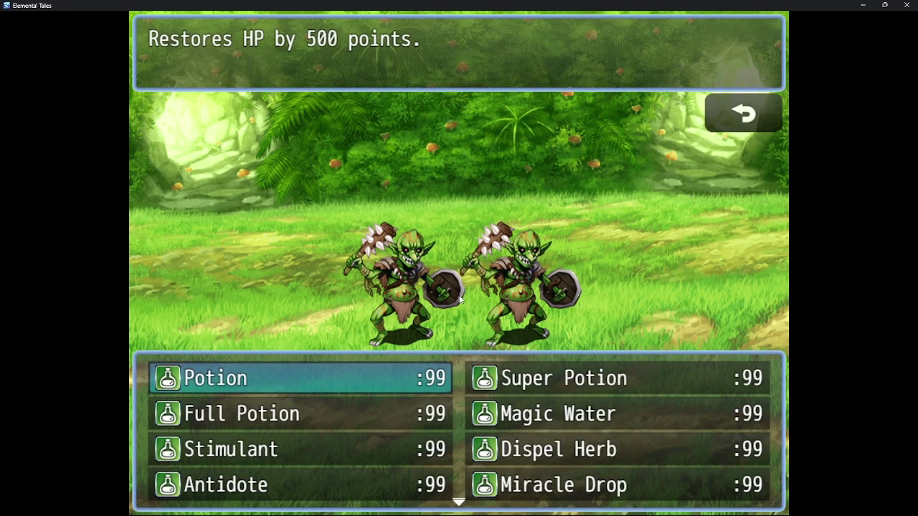
pyautogui.press('Down')
pyautogui.press('Down')
pyautogui.press('Down')
pyautogui.press('Down')
pyautogui.press('Down')
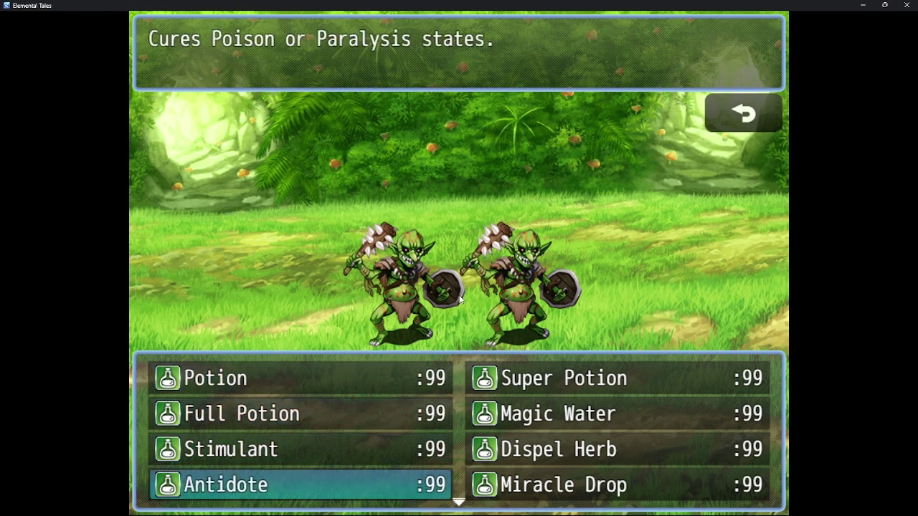
pyautogui.press('Escape')
# Have Morceau and Lily attack the goblins, then close the battle test window.
pyautogui.press('Up')
pyautogui.press('Up')
pyautogui.press('Up')
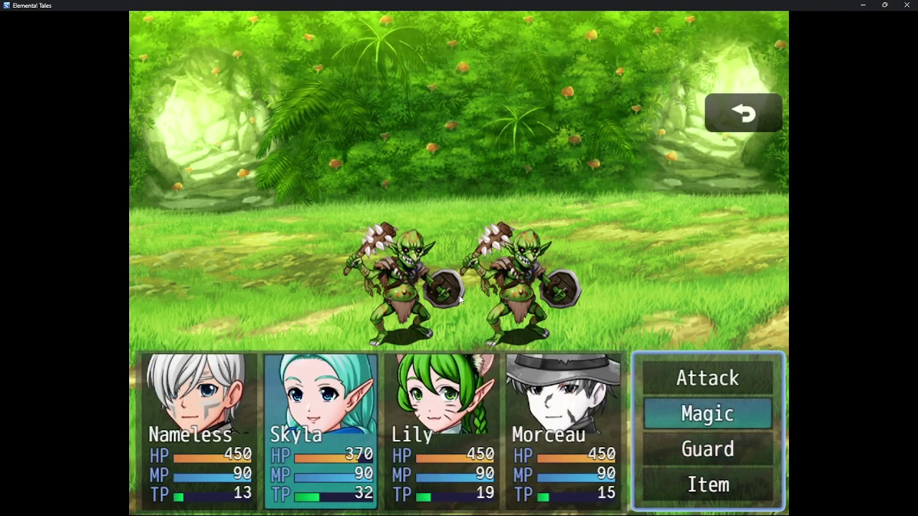
pyautogui.press('Return')
pyautogui.press('Escape')
pyautogui.press('Return')
pyautogui.press('Return')
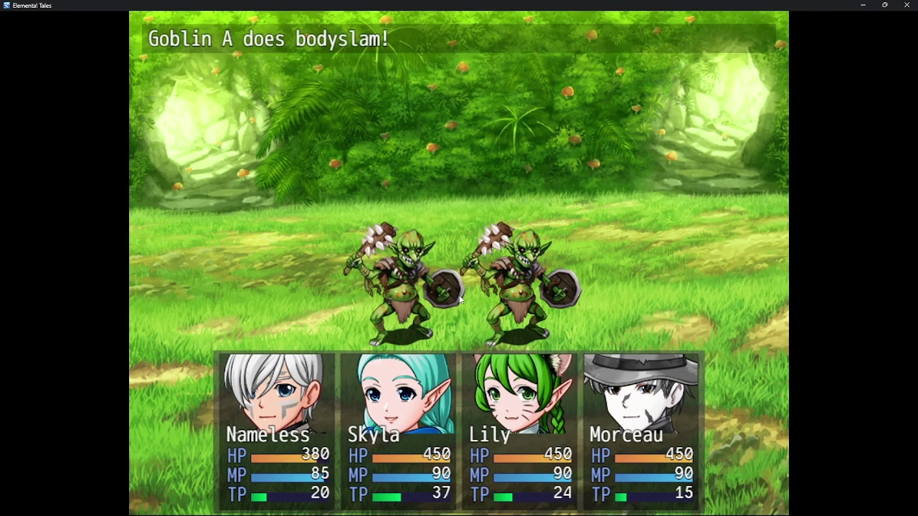
pyautogui.press('Return')
pyautogui.press('Return')
pyautogui.press('Return')
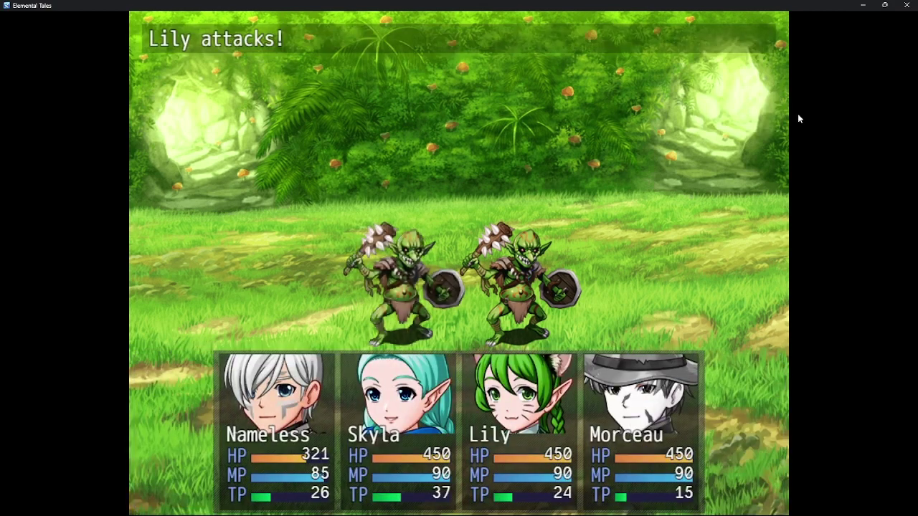
pyautogui.click(886, 7)
pyautogui.click(642, 107)
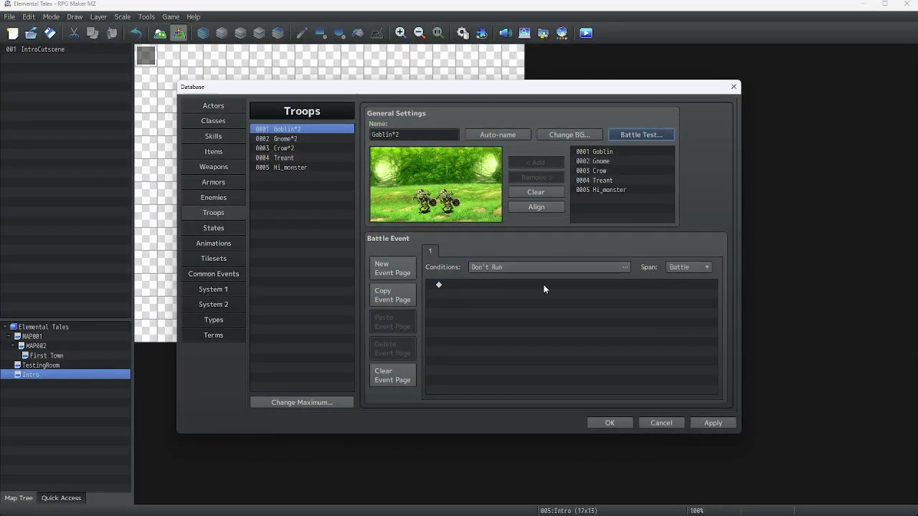
# Close the Database with OK, keeping changes, and reopen it from the toolbar.
pyautogui.click(610, 422)
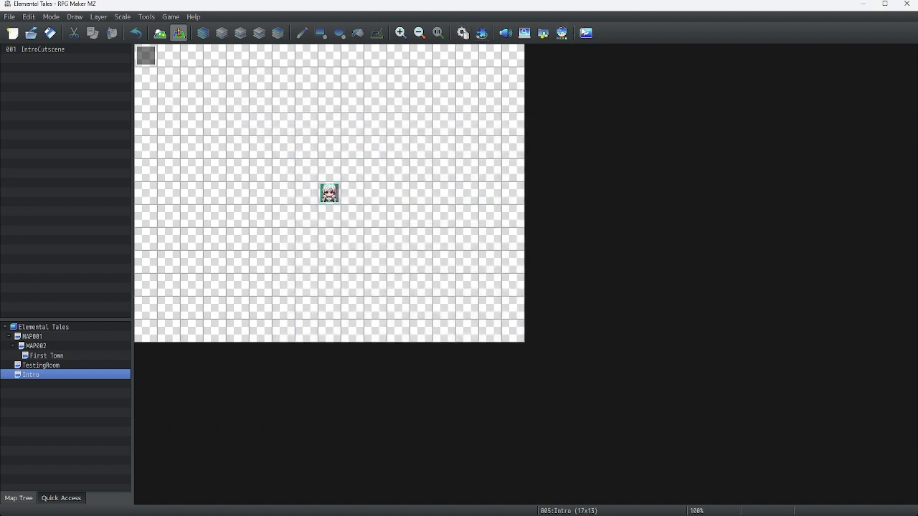
pyautogui.click(586, 34)
pyautogui.click(464, 33)
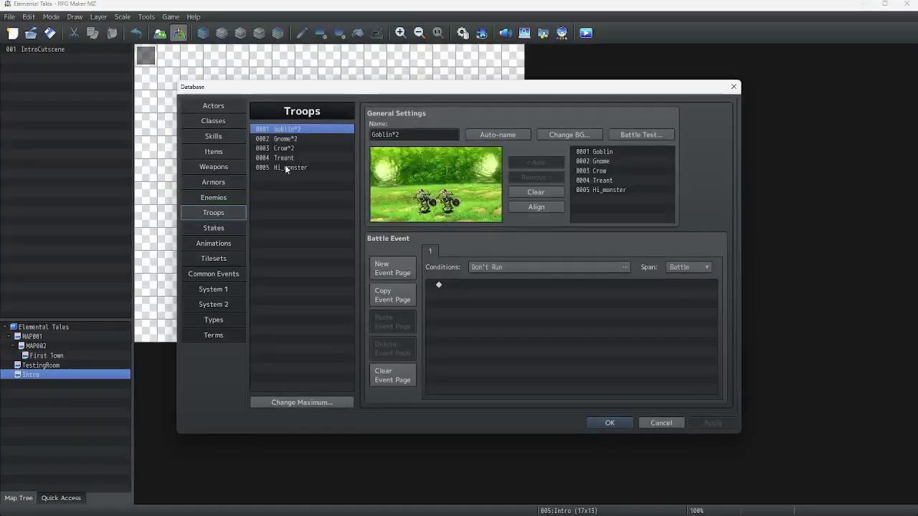
# Go to the Skills page and select empty skill slot 0060 below Heal.
pyautogui.click(215, 105)
pyautogui.click(221, 152)
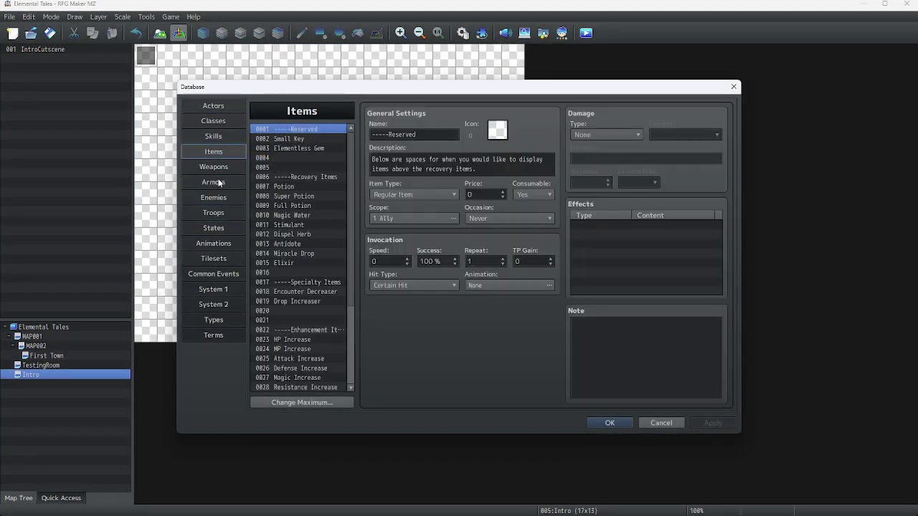
pyautogui.click(216, 200)
pyautogui.press('Down')
pyautogui.click(221, 136)
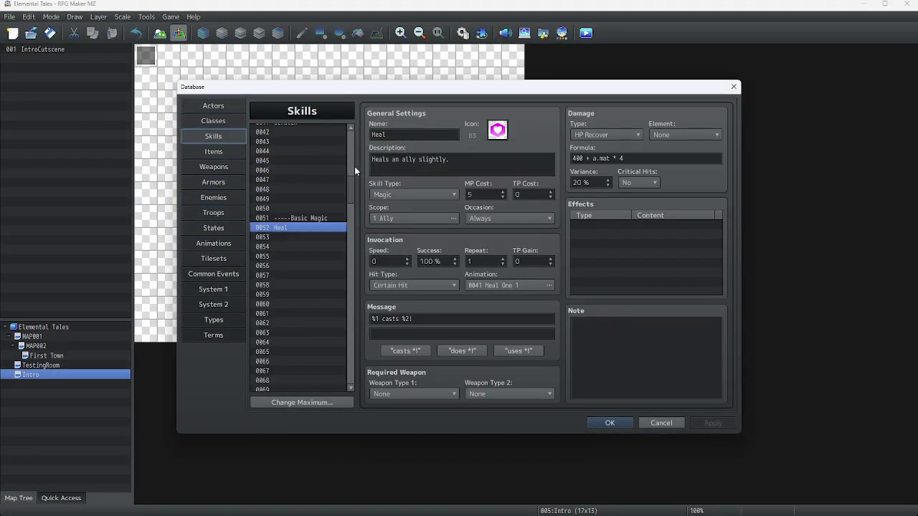
pyautogui.moveTo(351, 185); pyautogui.dragTo(351, 179)
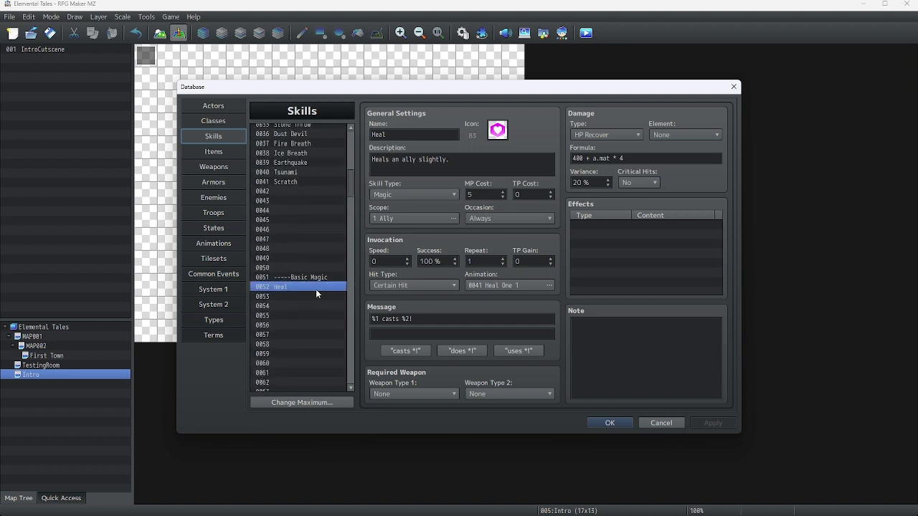
pyautogui.scroll(-2, 321, 291)
pyautogui.moveTo(286, 252); pyautogui.dragTo(285, 314)
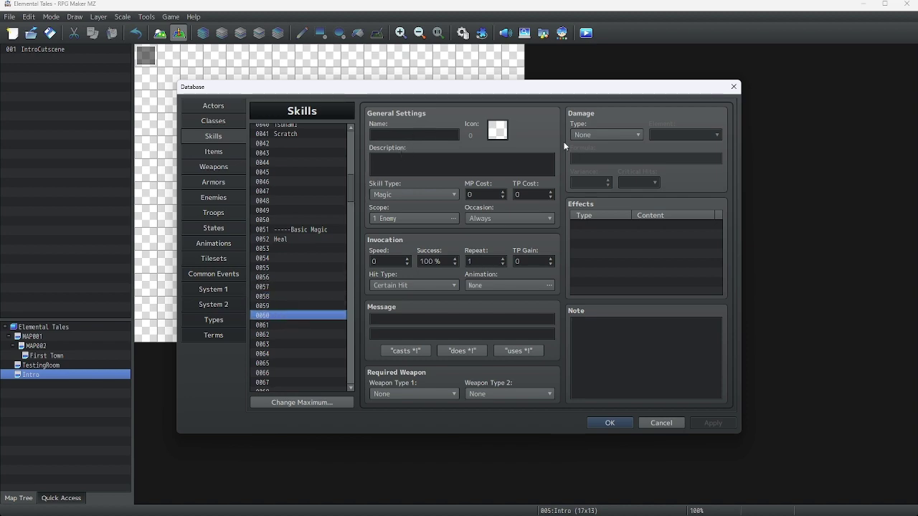
# Give skill 0060 the fire icon 64, the name Fire and a description.
pyautogui.doubleClick(495, 131)
pyautogui.click(342, 229)
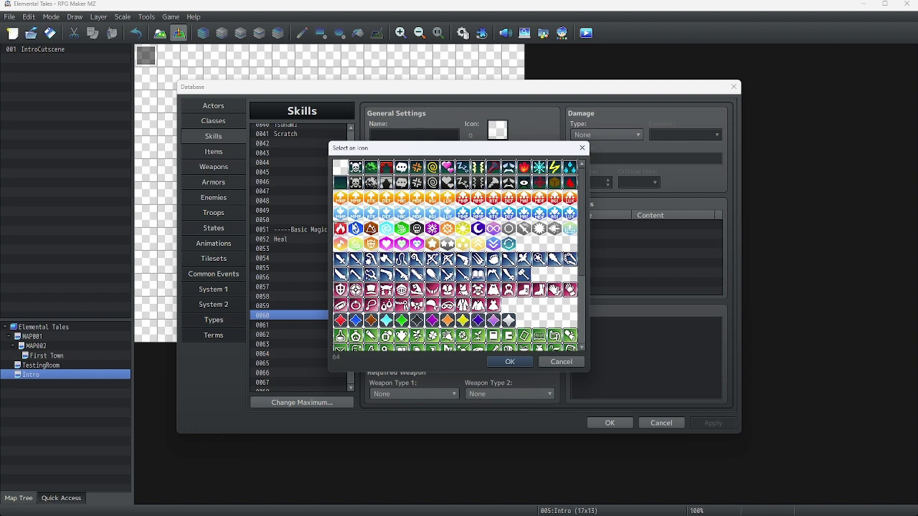
pyautogui.doubleClick(341, 229)
pyautogui.click(403, 132)
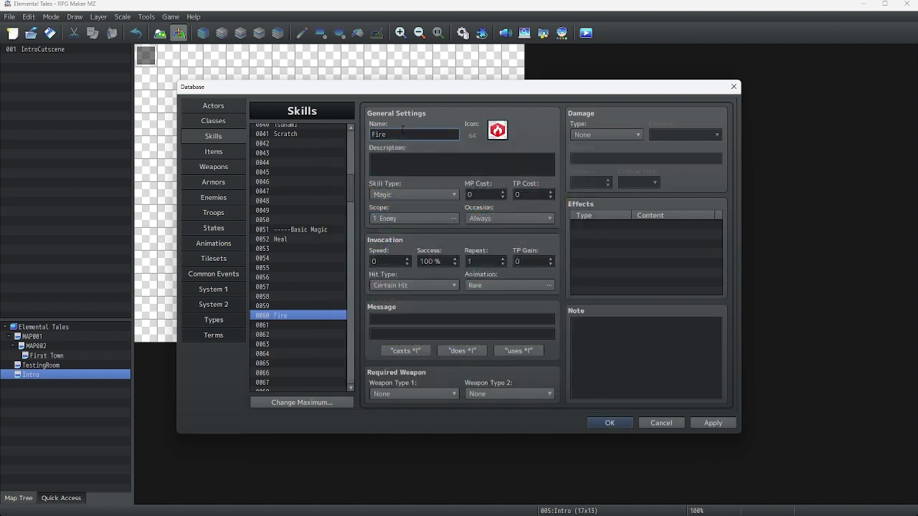
pyautogui.click(395, 156)
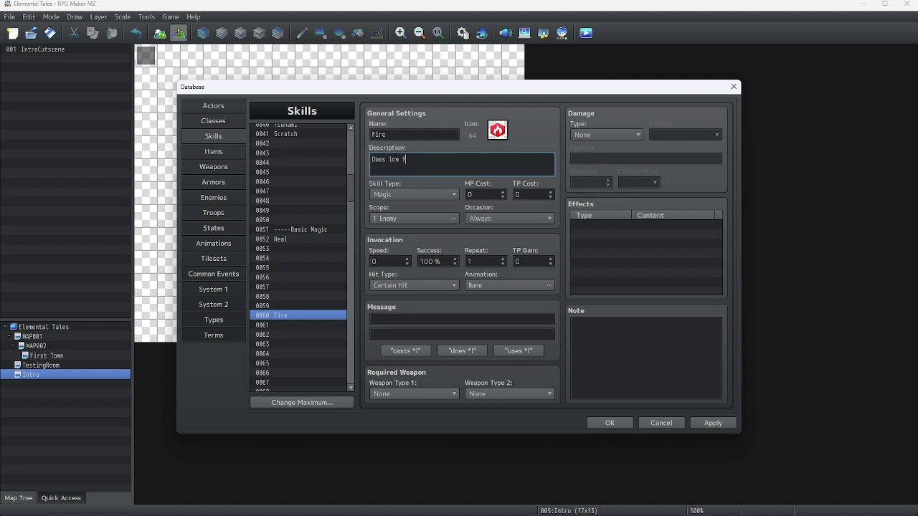
pyautogui.write('ele')
# Set MP cost 5, occasion Battle Screen, and the '%1 casts %2!' message.
pyautogui.doubleClick(481, 195)
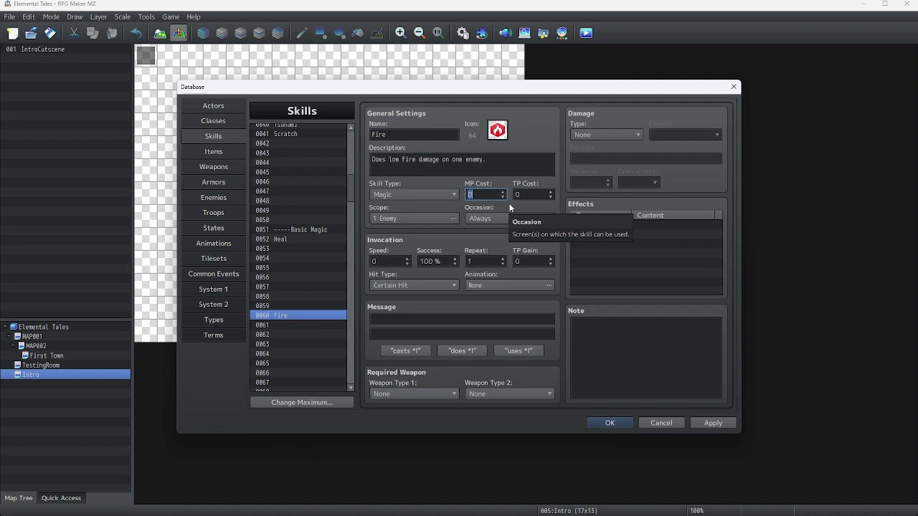
pyautogui.write('5')
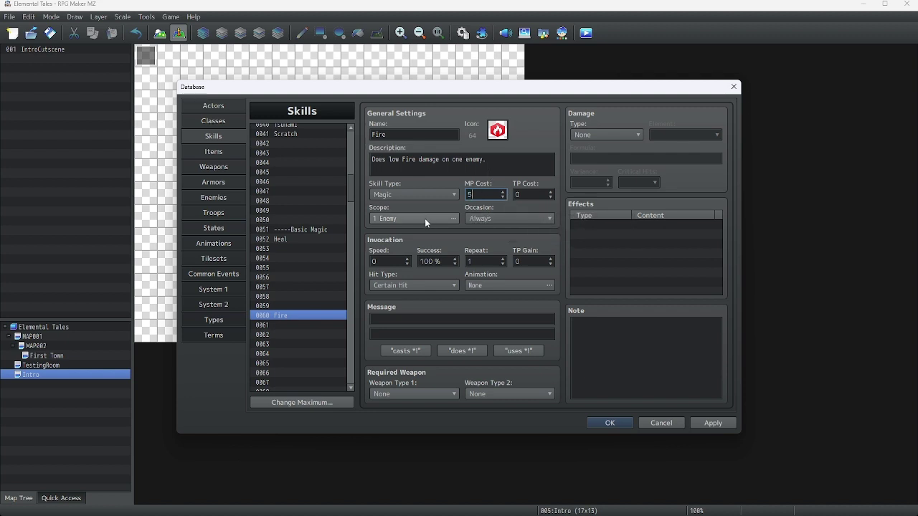
pyautogui.click(484, 218)
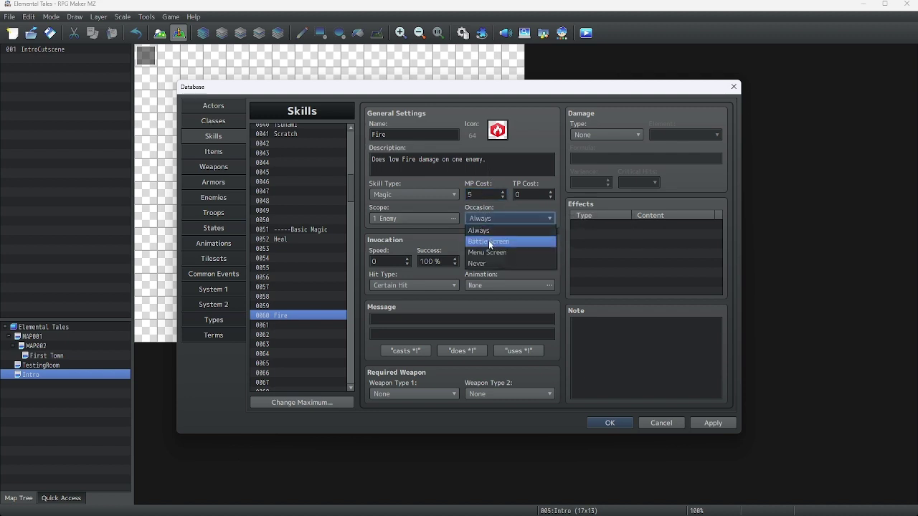
pyautogui.click(488, 242)
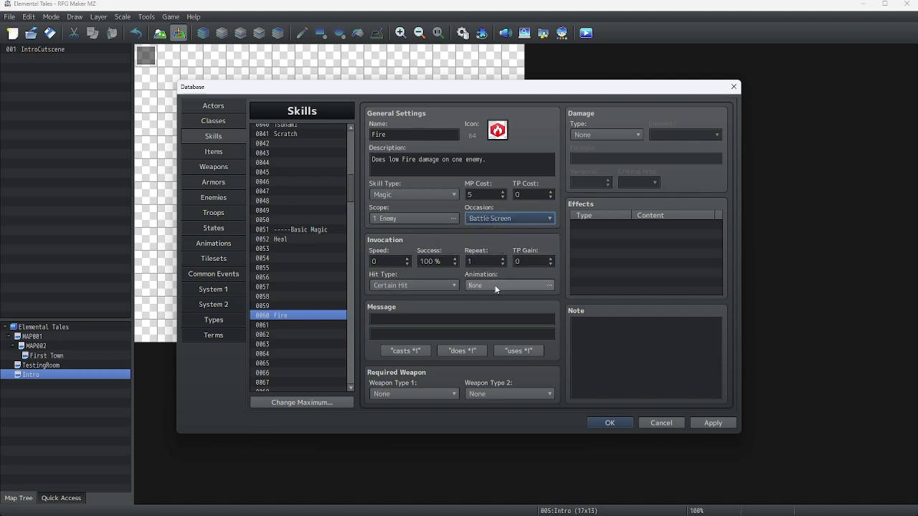
pyautogui.click(412, 350)
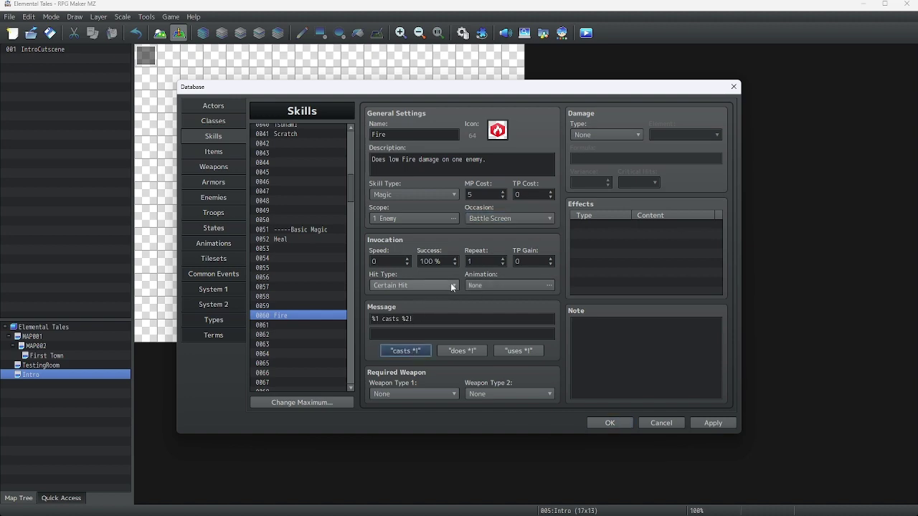
# Assign the 0066 Fire One 1 animation to the Fire skill.
pyautogui.click(484, 286)
pyautogui.moveTo(385, 172); pyautogui.dragTo(385, 260)
pyautogui.click(340, 271)
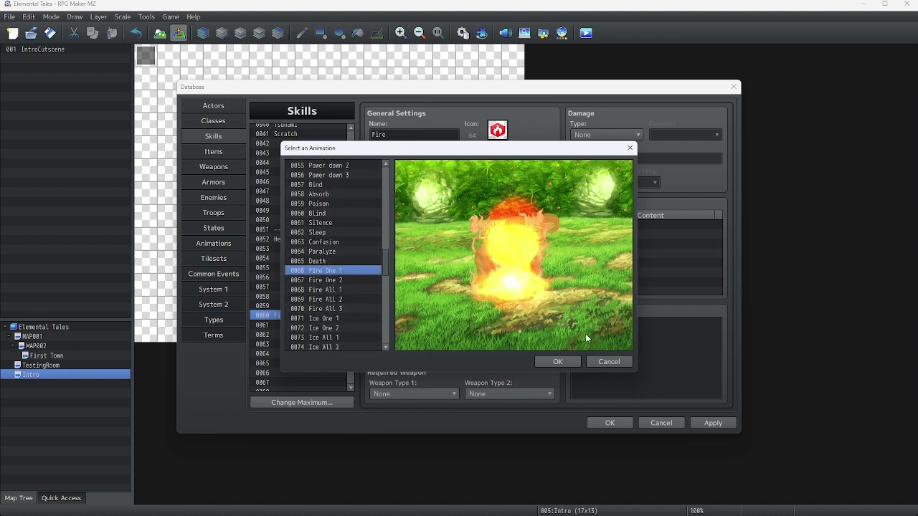
pyautogui.click(558, 362)
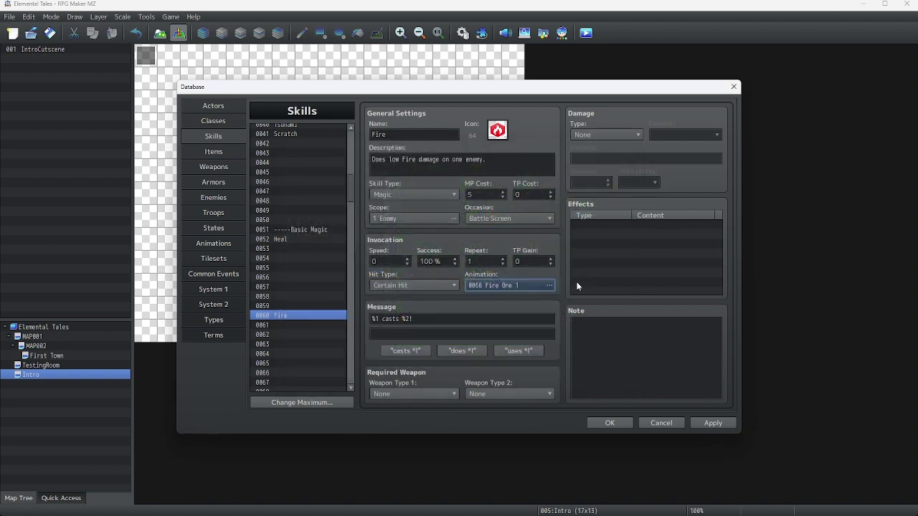
pyautogui.click(582, 134)
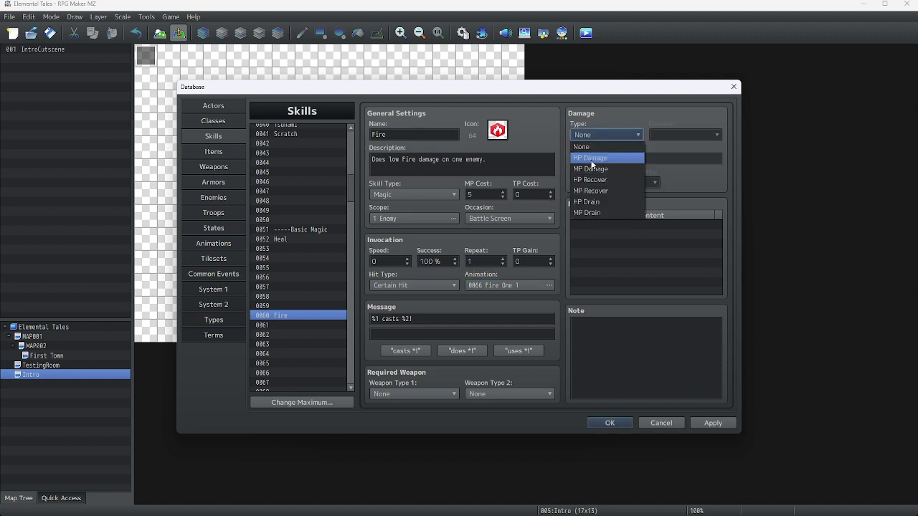
# Set damage to HP Damage with Fire element and formula '100 + a.mat * 4 - b.mdf * 2'.
pyautogui.click(593, 158)
pyautogui.click(668, 135)
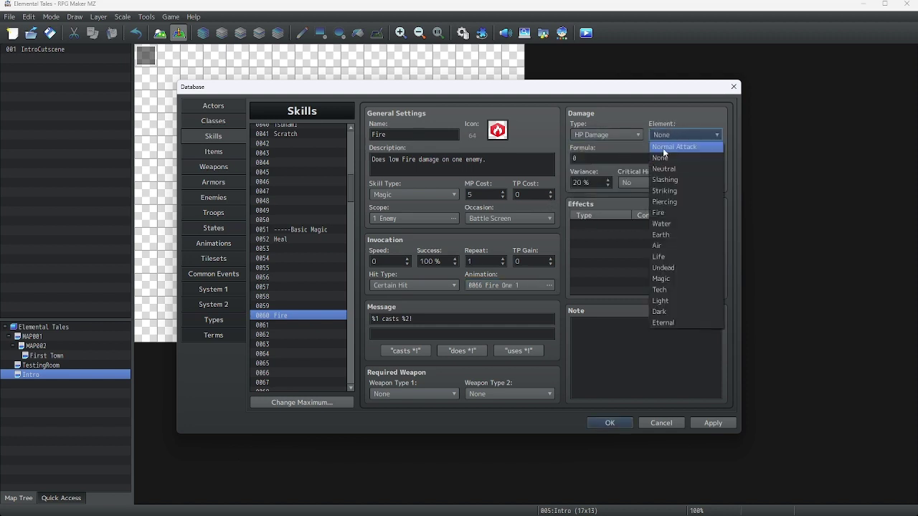
pyautogui.click(660, 213)
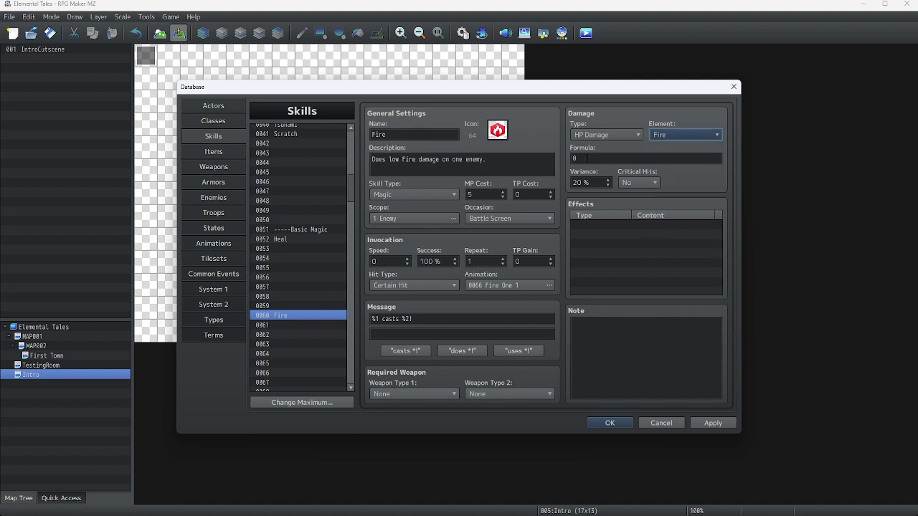
pyautogui.click(587, 158)
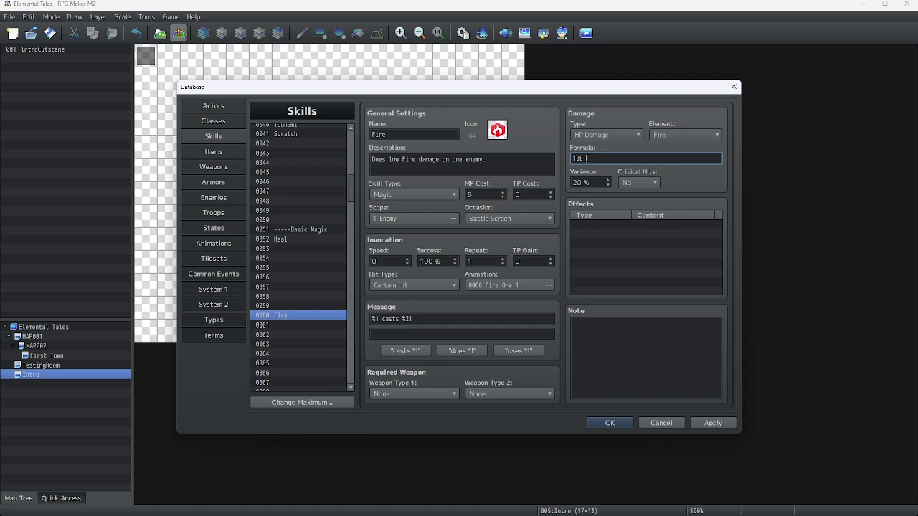
pyautogui.write('+ a.mat * 4 - b.mdf *')
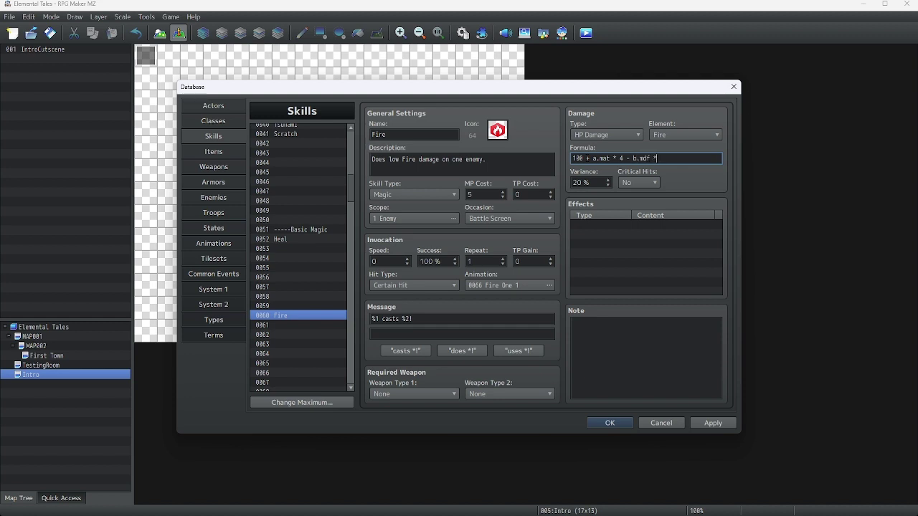